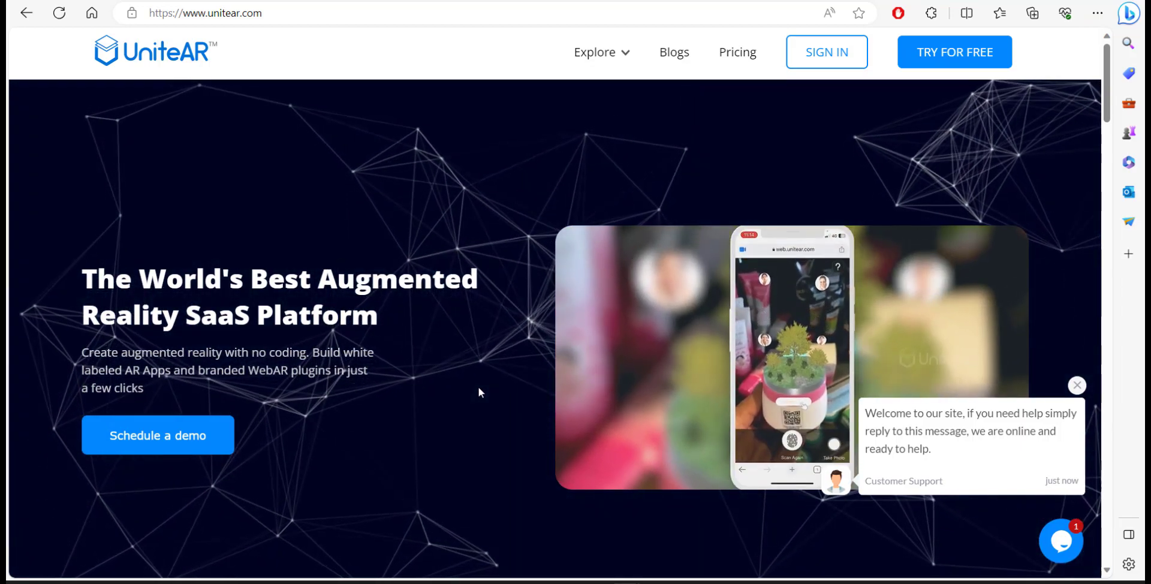
Browse the homepage's example AR project cards, such as AR Business Cards and Innovative packaging
scroll(495, 445, down, 8)
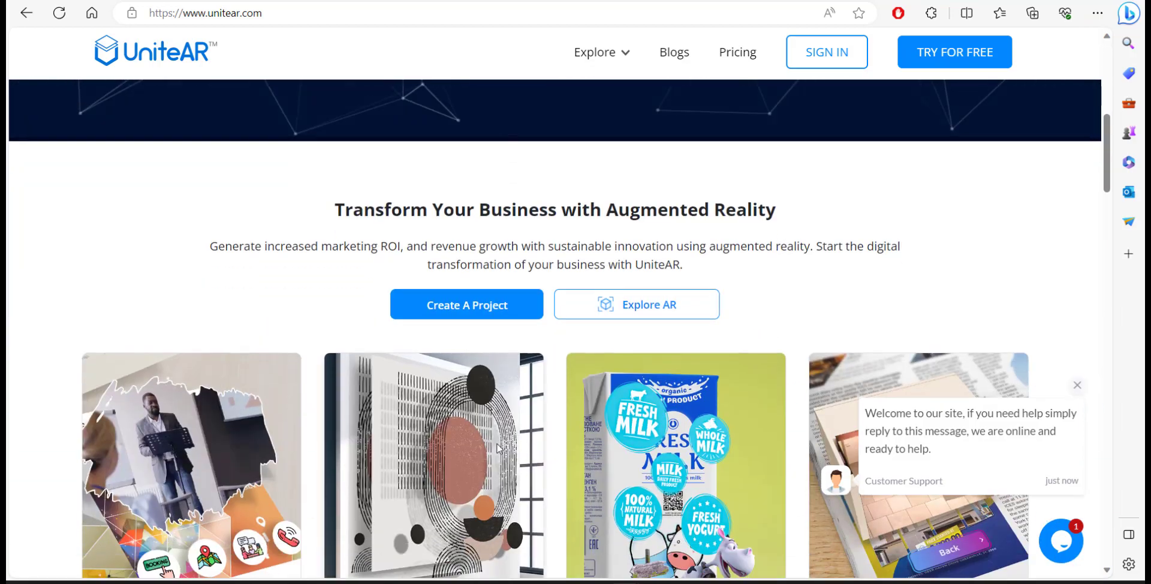
scroll(498, 449, down, 3)
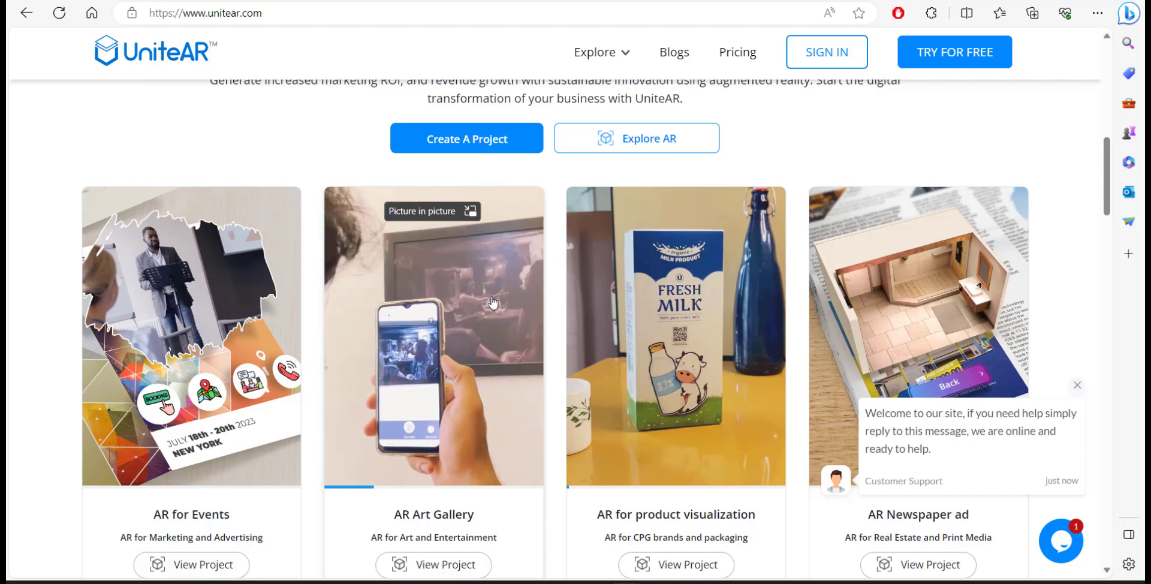
mouse_move(689, 308)
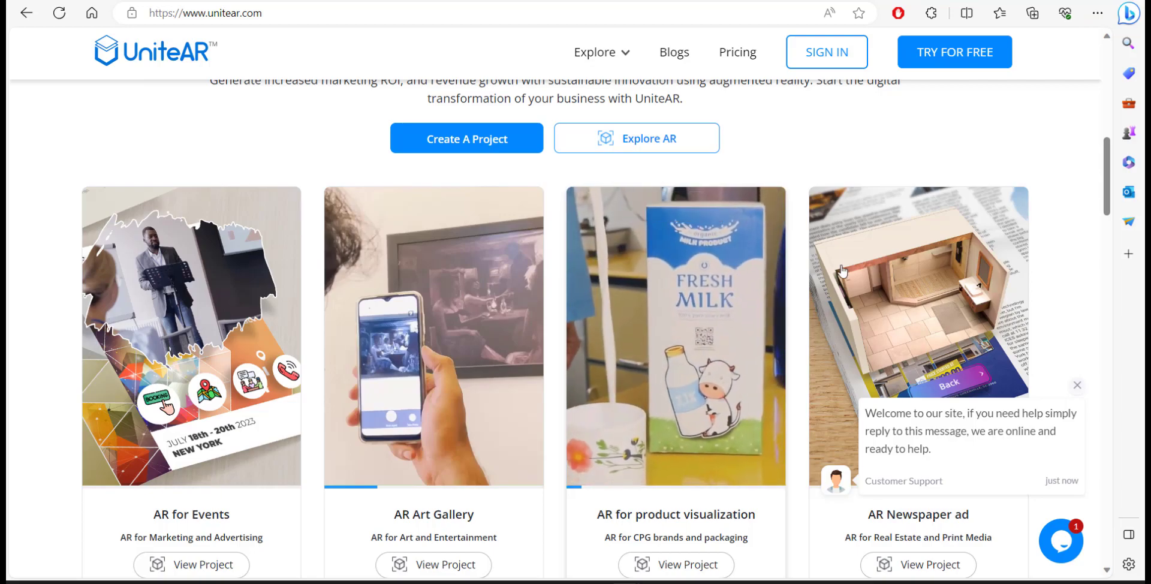
mouse_move(710, 359)
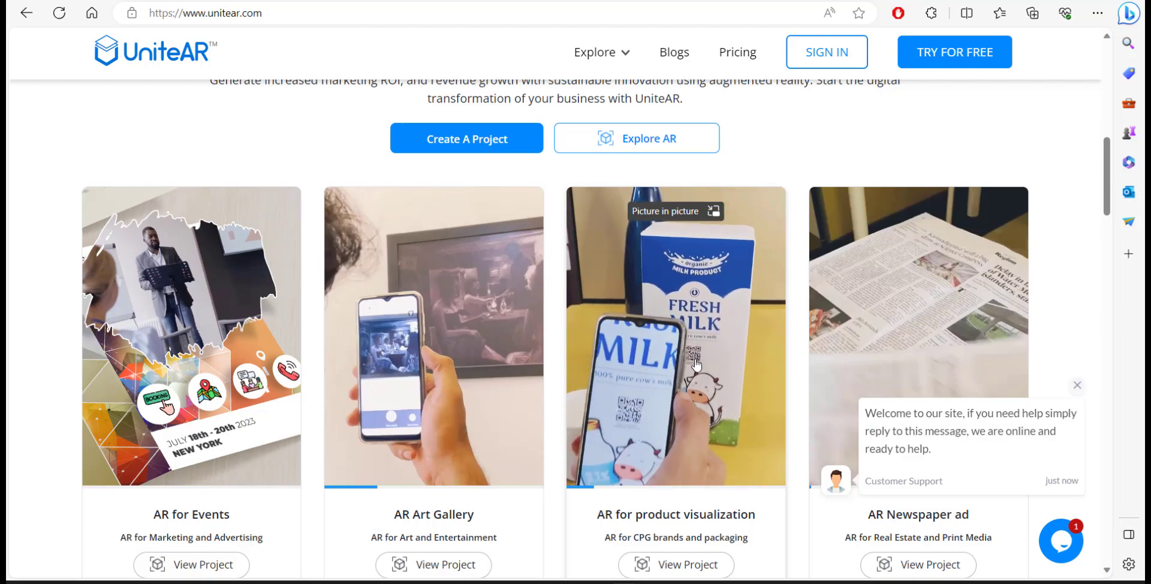
scroll(693, 367, down, 4)
scroll(570, 375, down, 10)
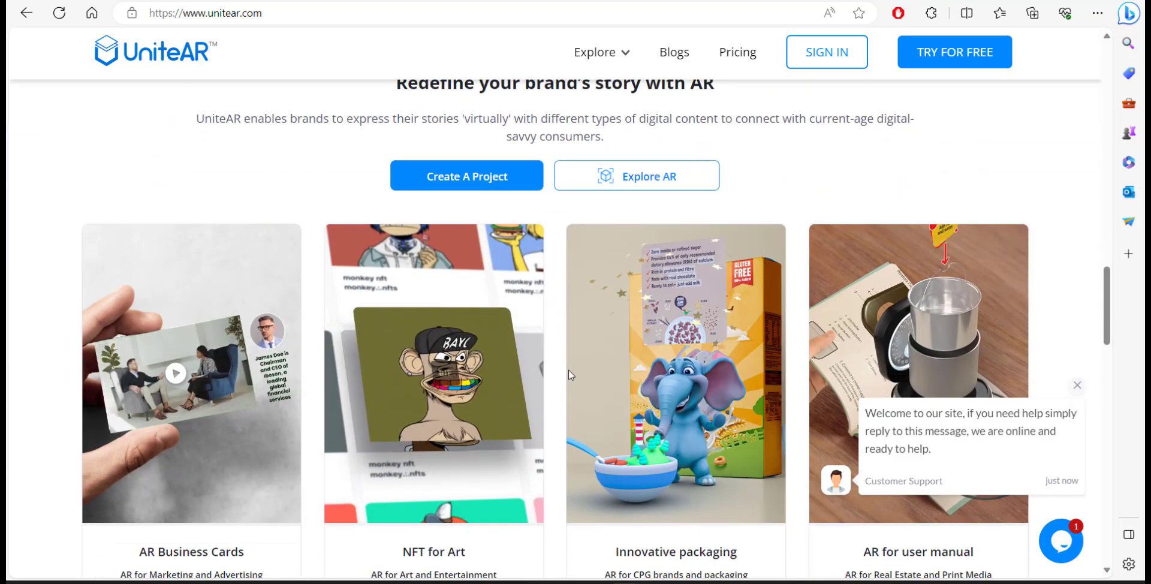
scroll(571, 375, down, 3)
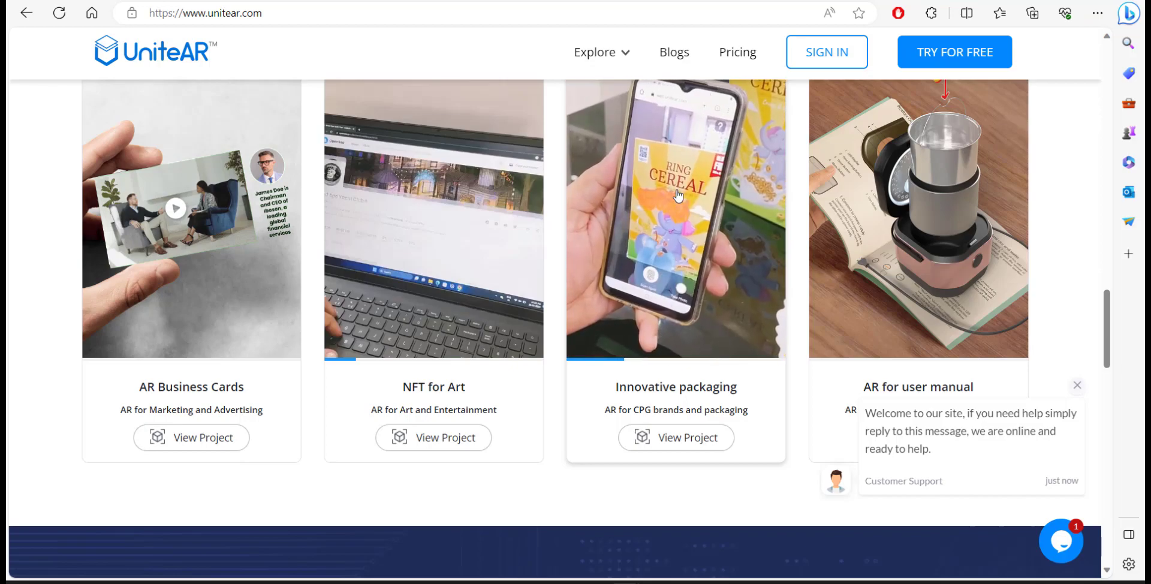
Open the free sign-up form and enter the first and last name
click(968, 56)
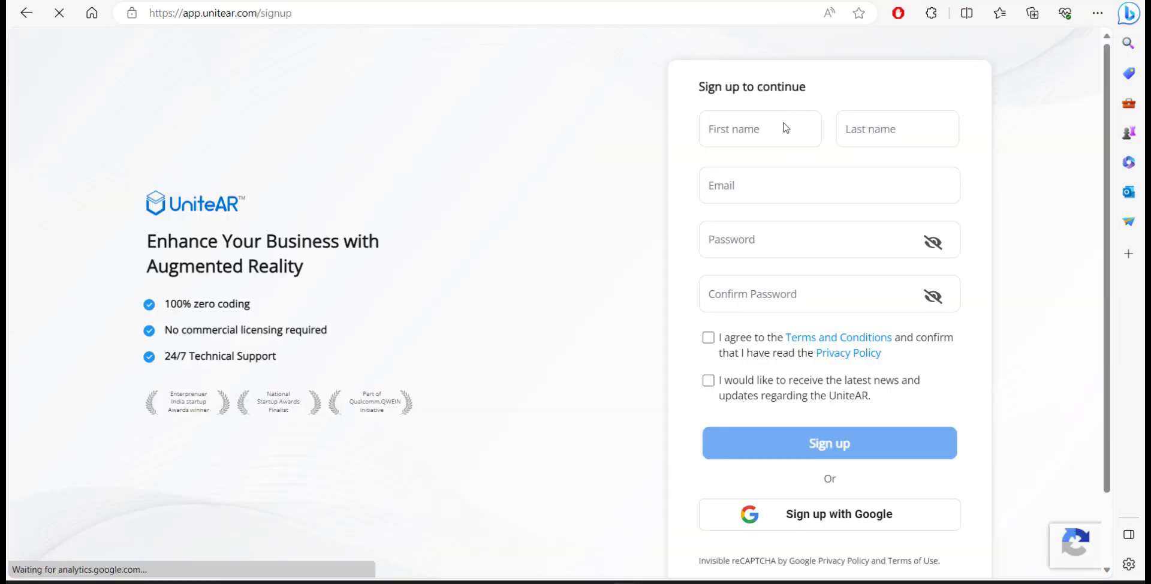
click(787, 130)
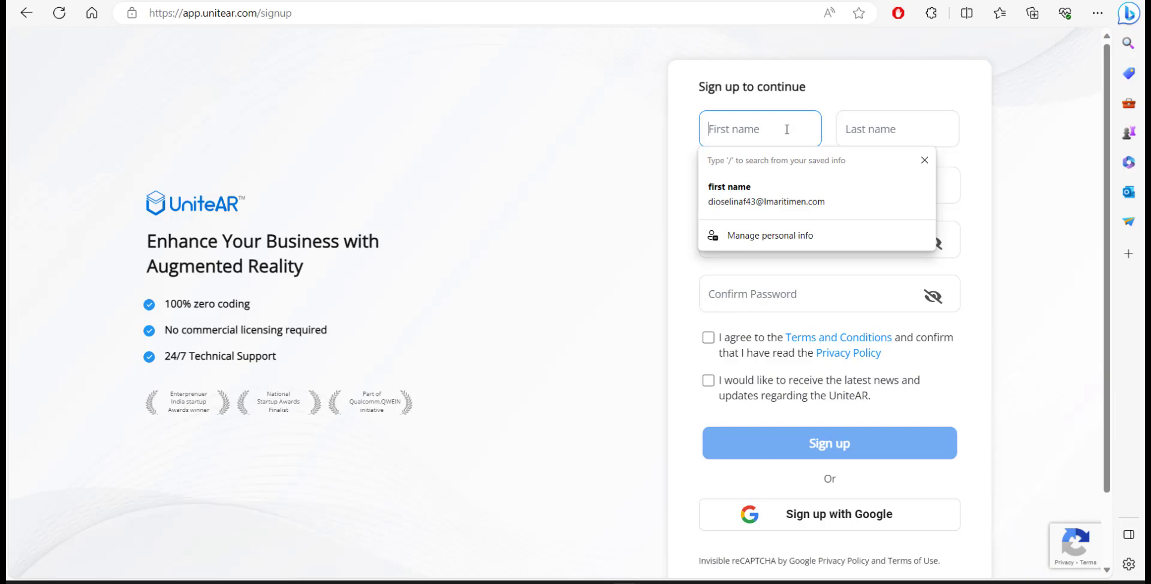
text(name)
key(Tab)
text(firs)
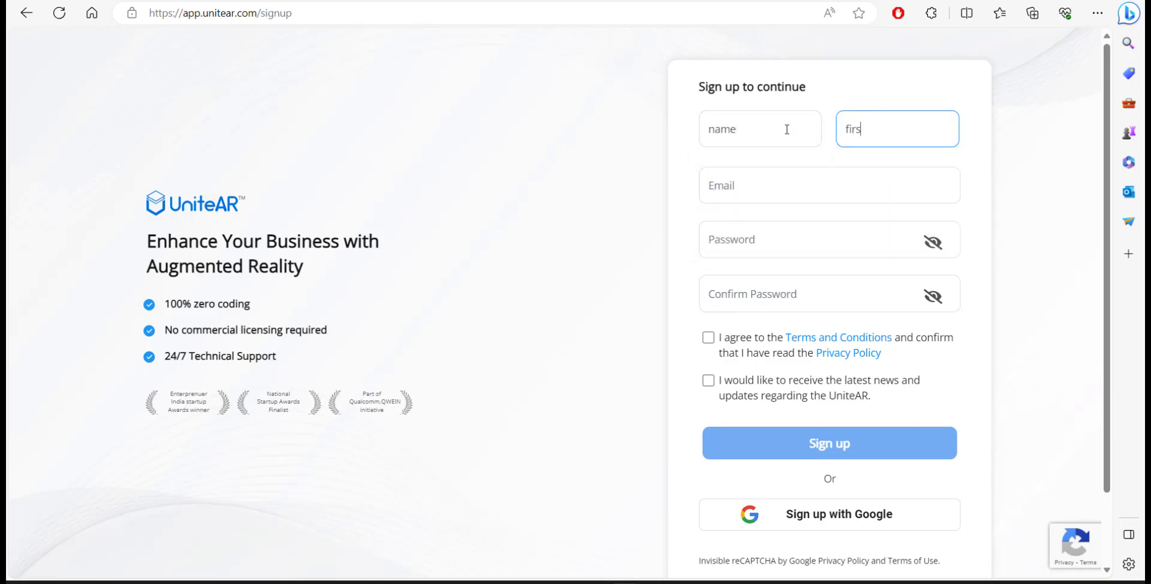
Fill the e-mail field with the saved autofill address
click(765, 190)
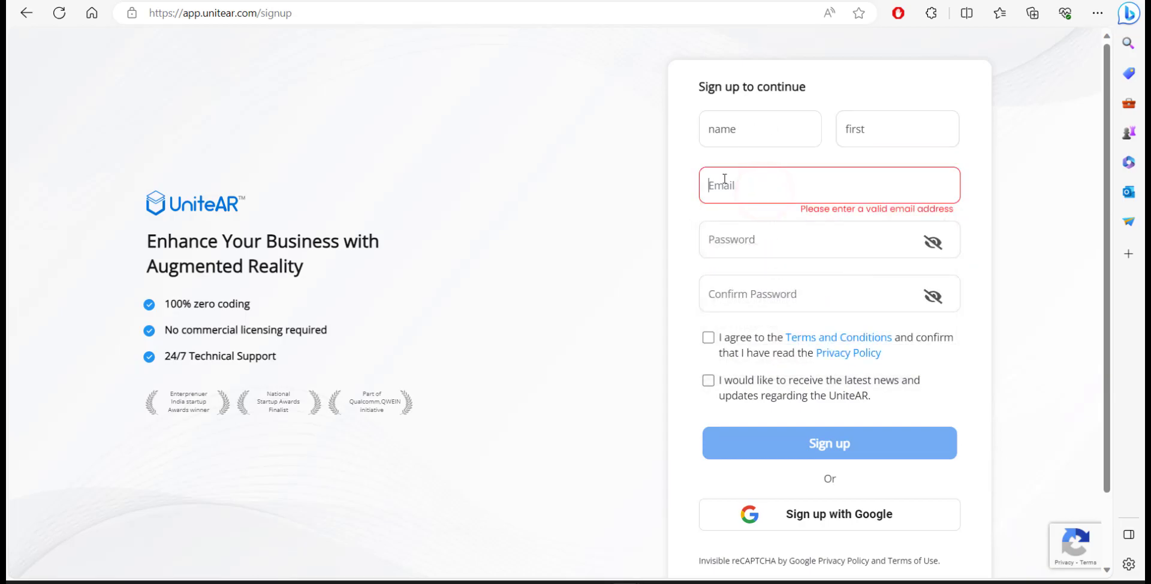
click(746, 180)
key(Down)
key(Return)
Enter and confirm the account password, agree to the terms, and submit the registration
click(818, 248)
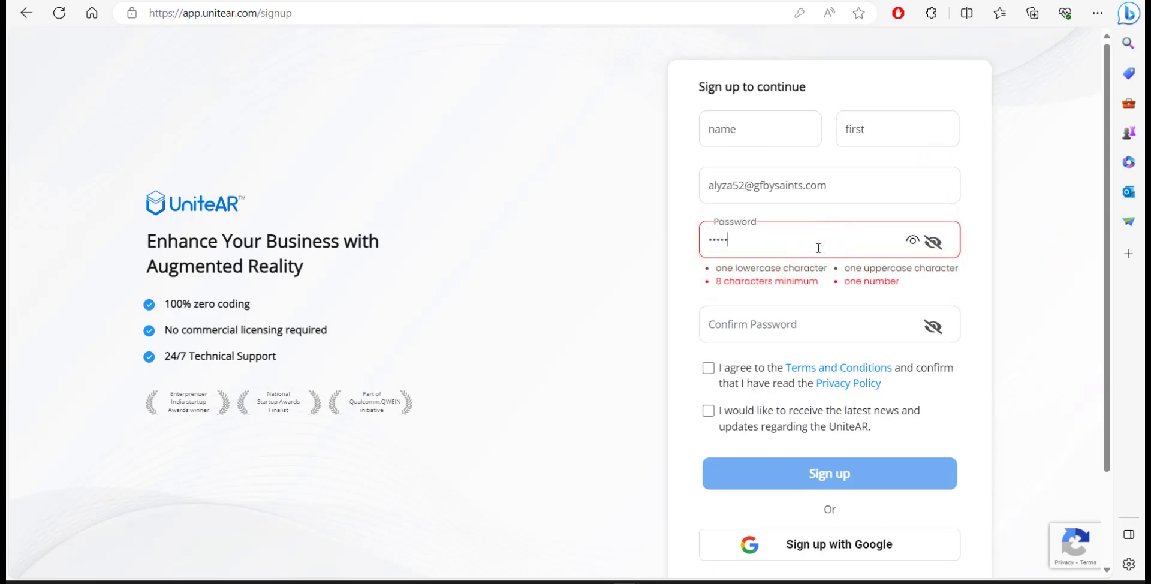
text(1)
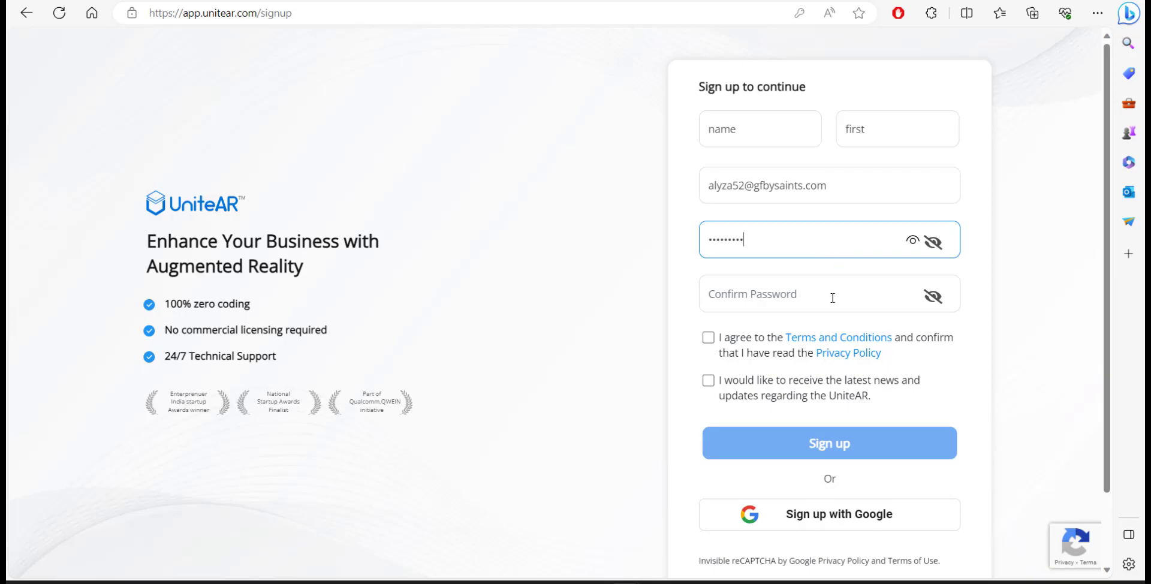
click(833, 299)
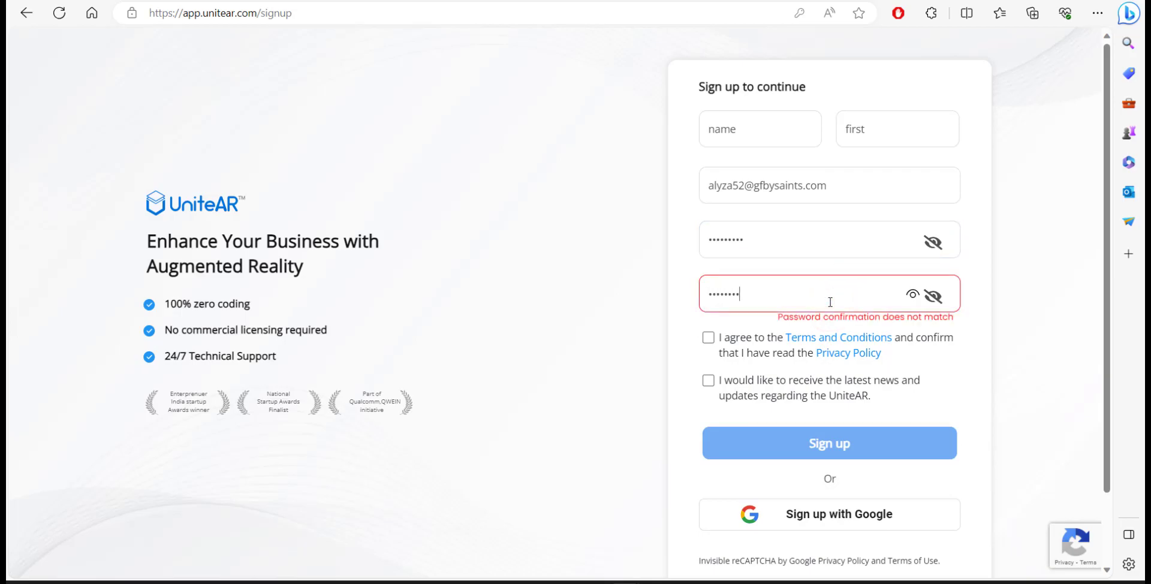
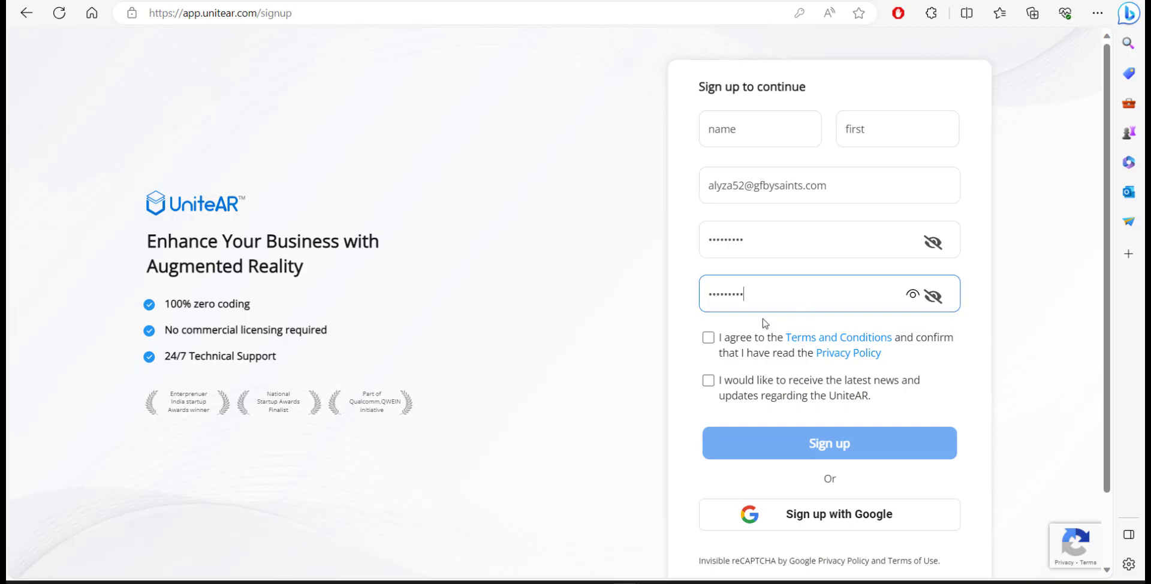
click(707, 339)
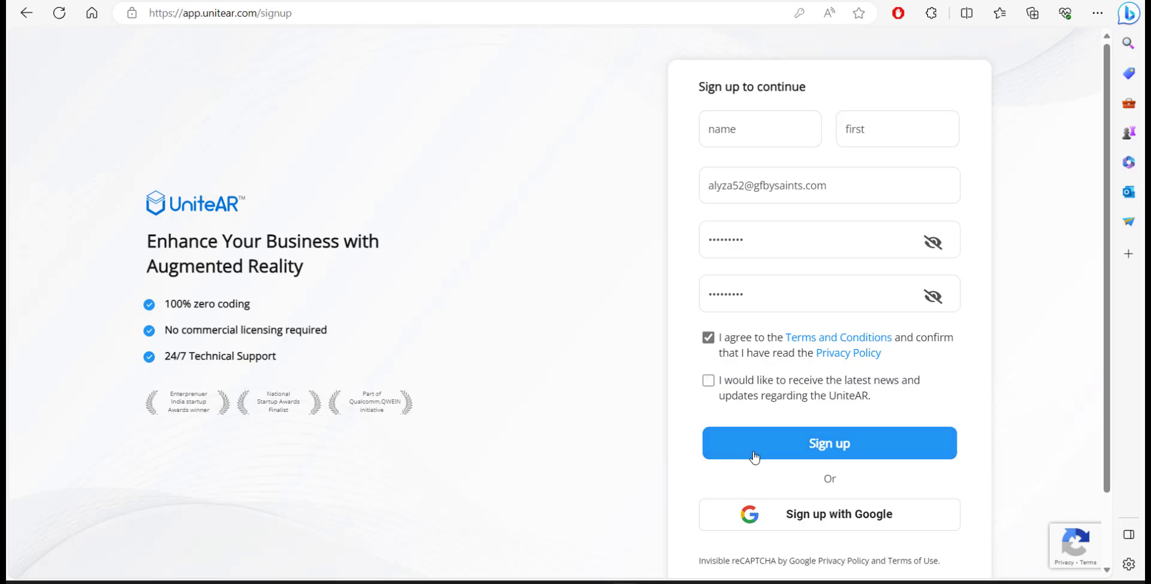
click(792, 455)
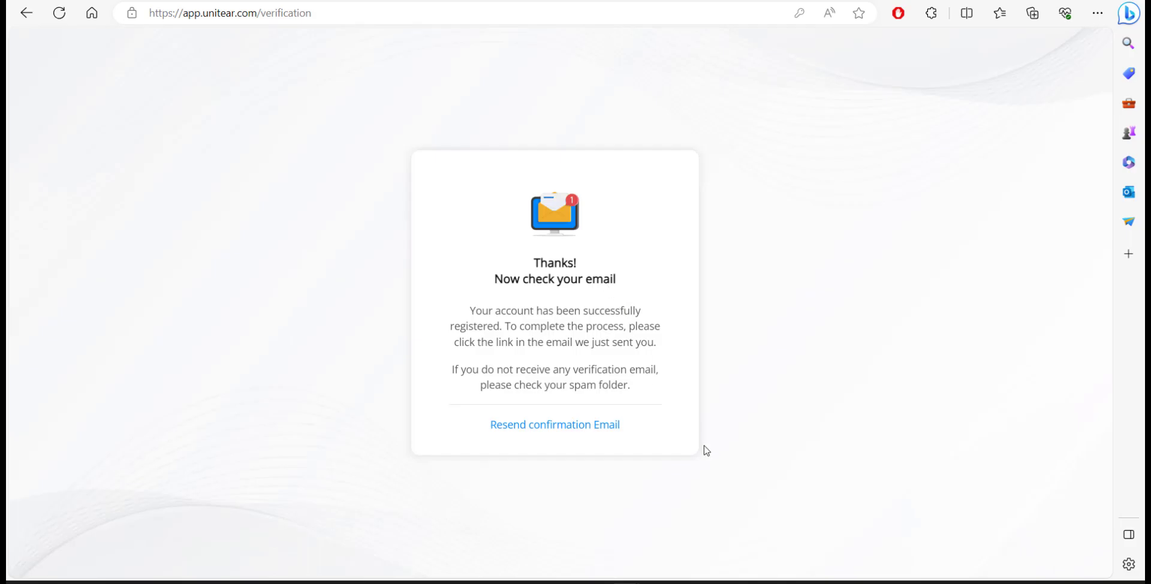
Open the UniteAR confirmation message in the EmailOnDeck temporary inbox to verify the e-mail
mouse_move(647, 567)
click(706, 522)
scroll(1028, 342, down, 3)
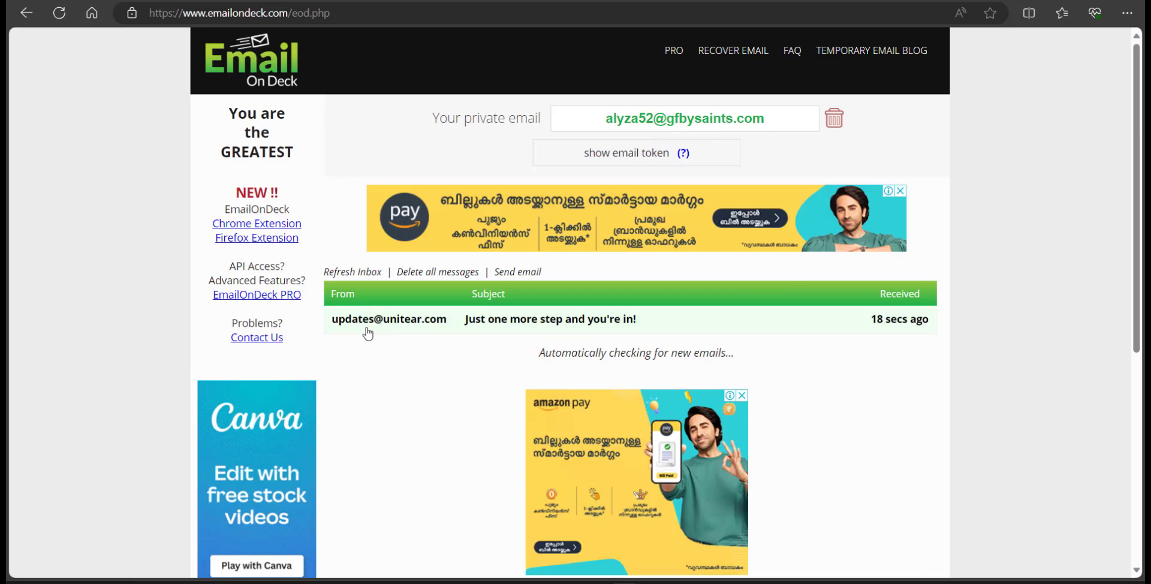
click(489, 324)
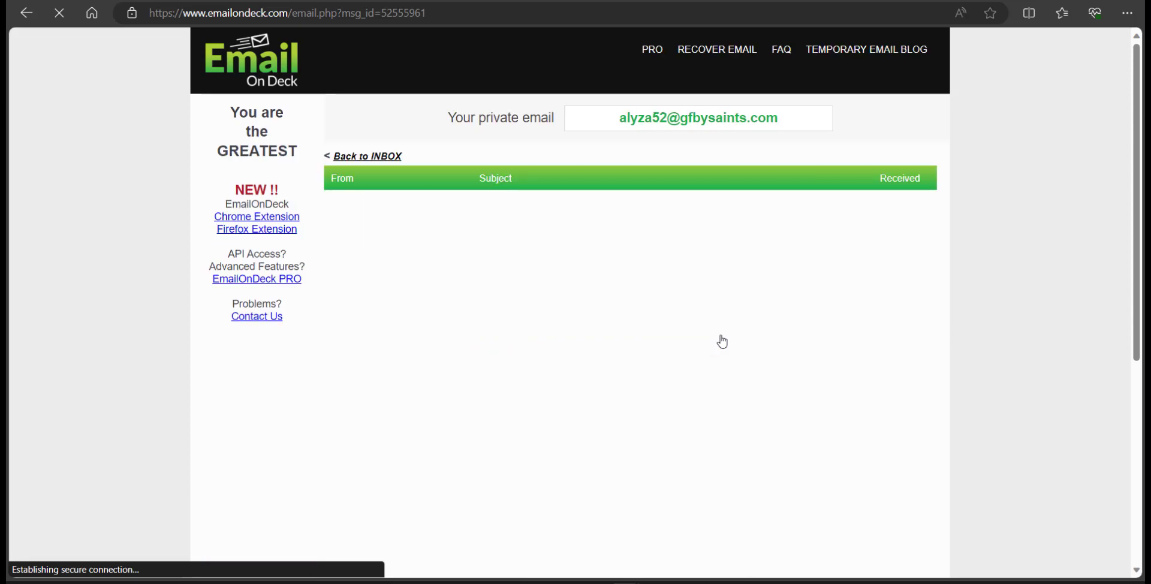
scroll(511, 367, down, 4)
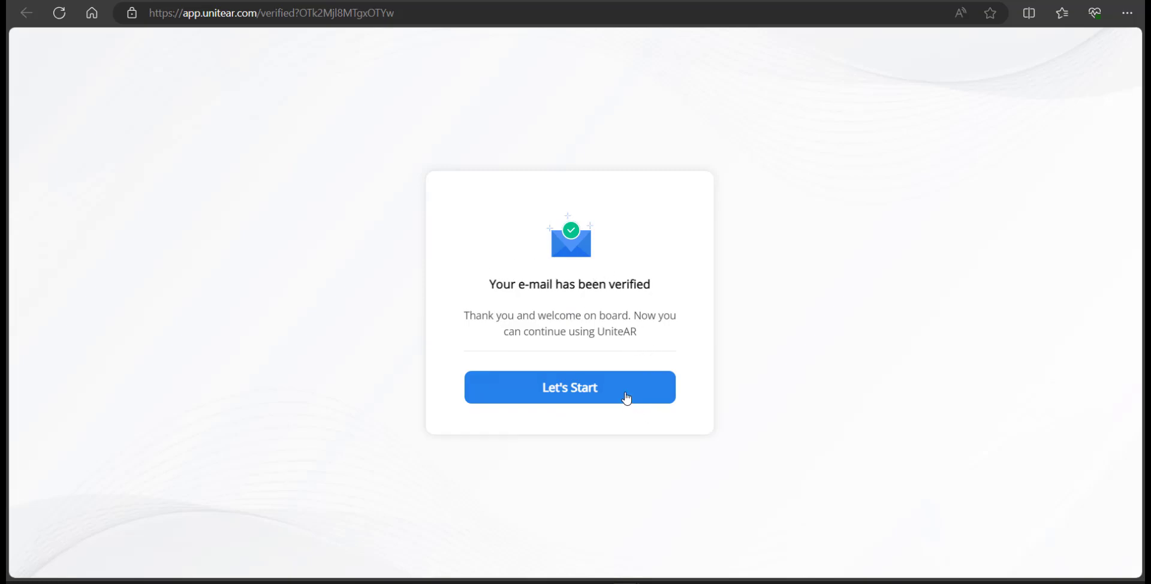
Set up the account with industry Not a business and type Student, then continue
click(626, 397)
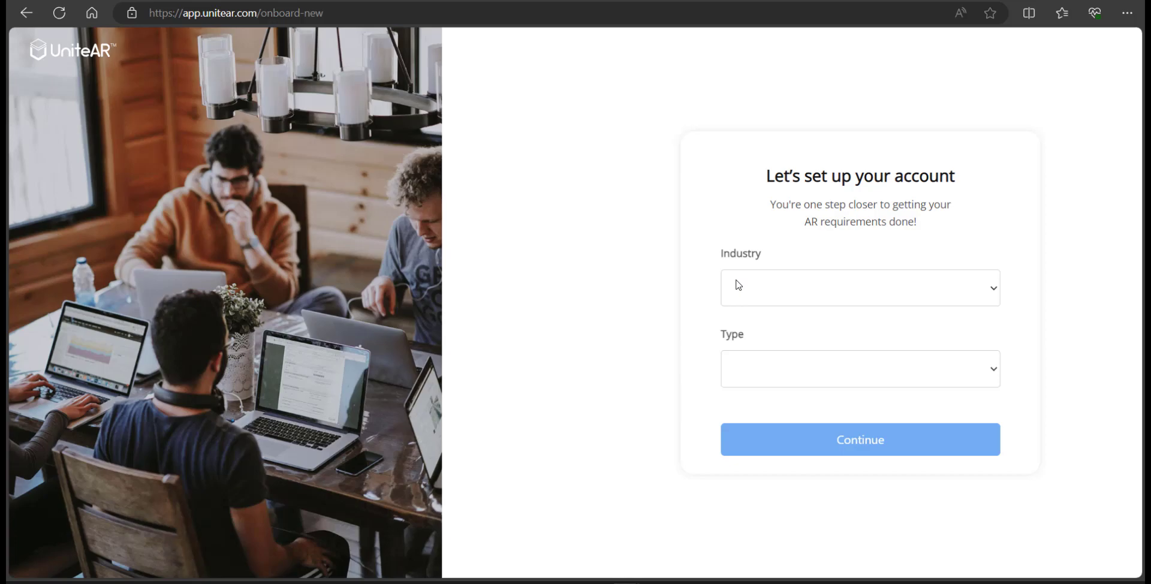
click(757, 293)
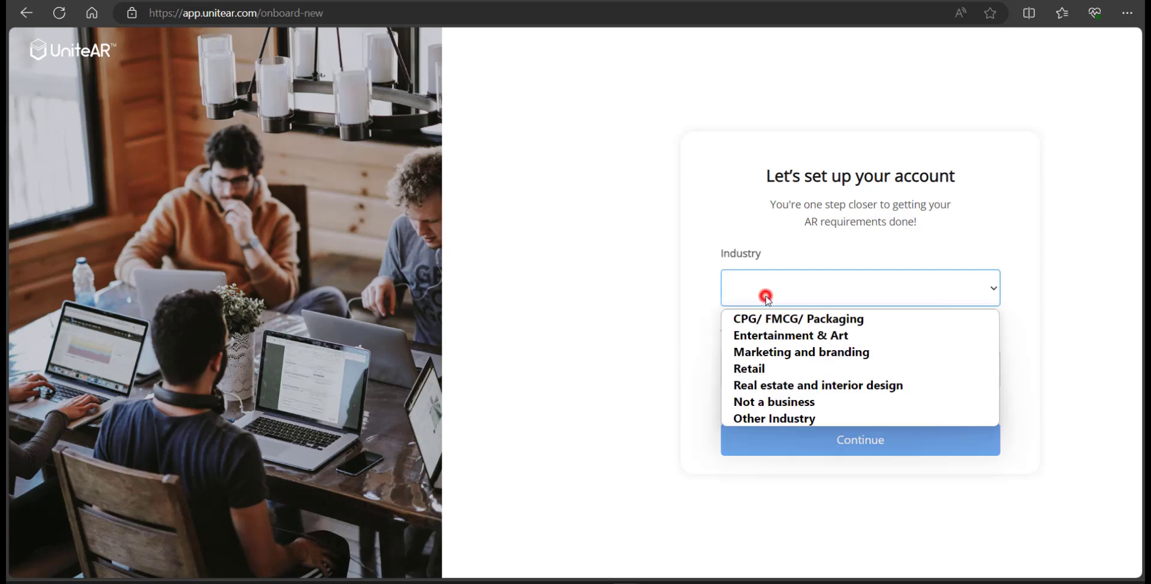
click(779, 403)
click(766, 366)
click(786, 449)
click(788, 444)
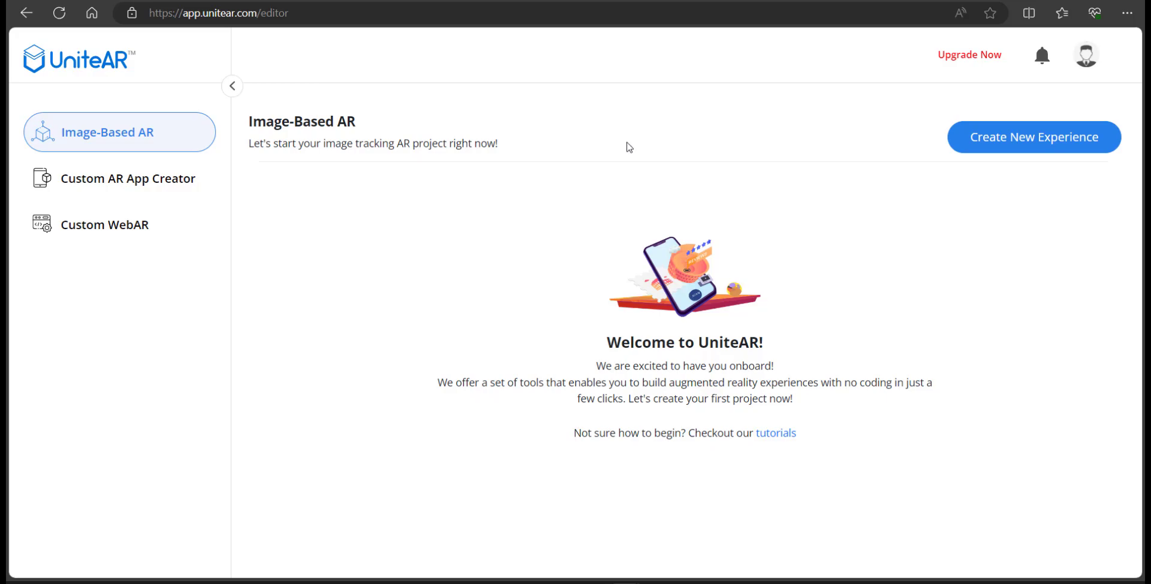
Create a new experience, Project-217131, to reach the detection mode choice
click(1011, 141)
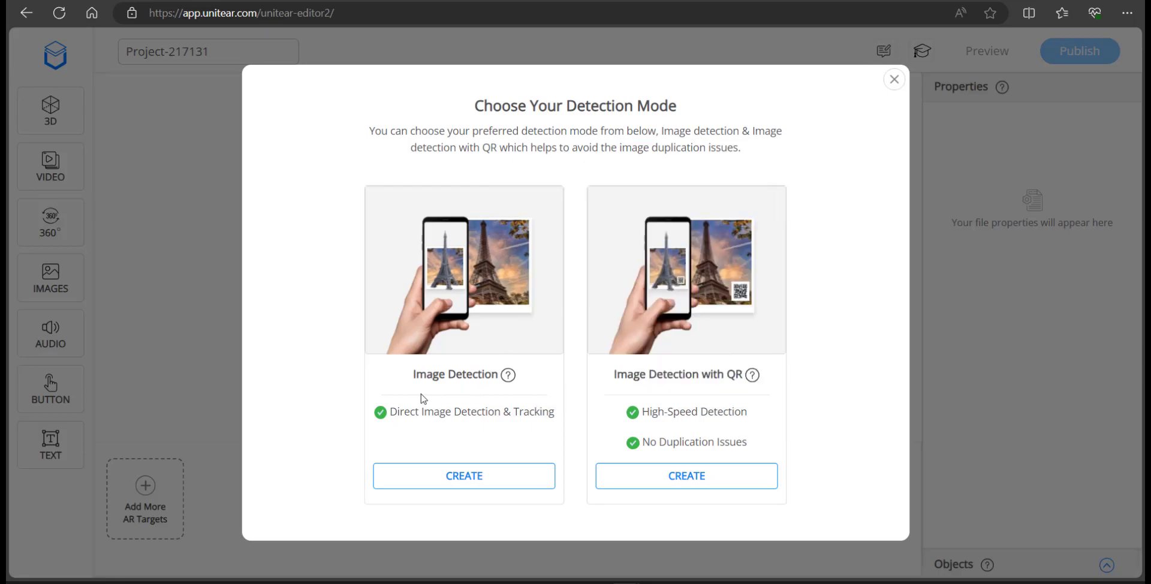
Choose Image Detection and upload Travel-Social-Media-Banner-25.jpg as the target image
click(474, 487)
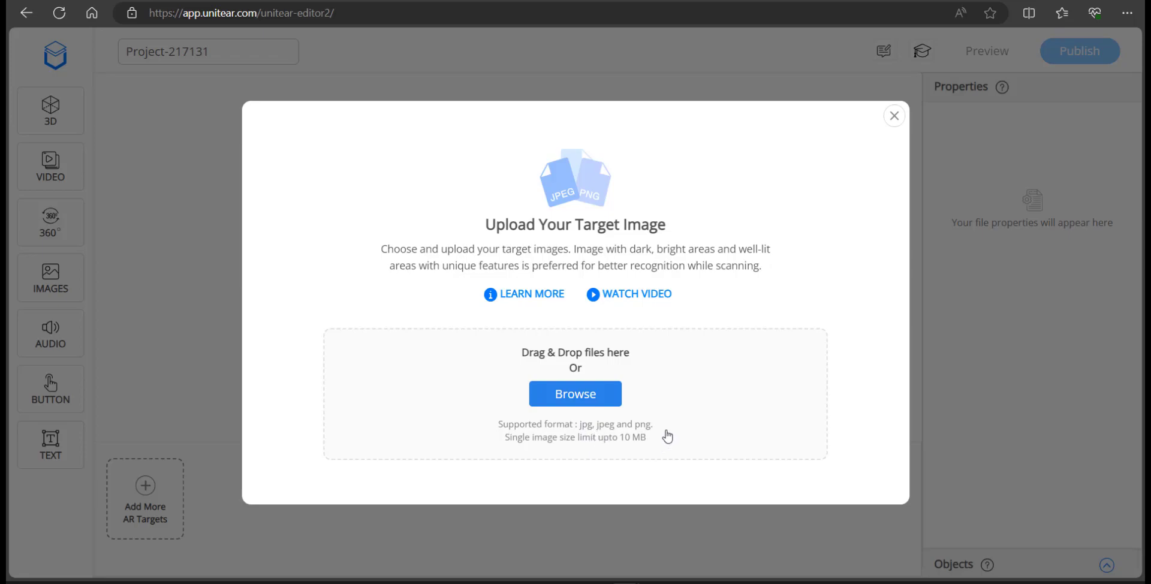
click(593, 406)
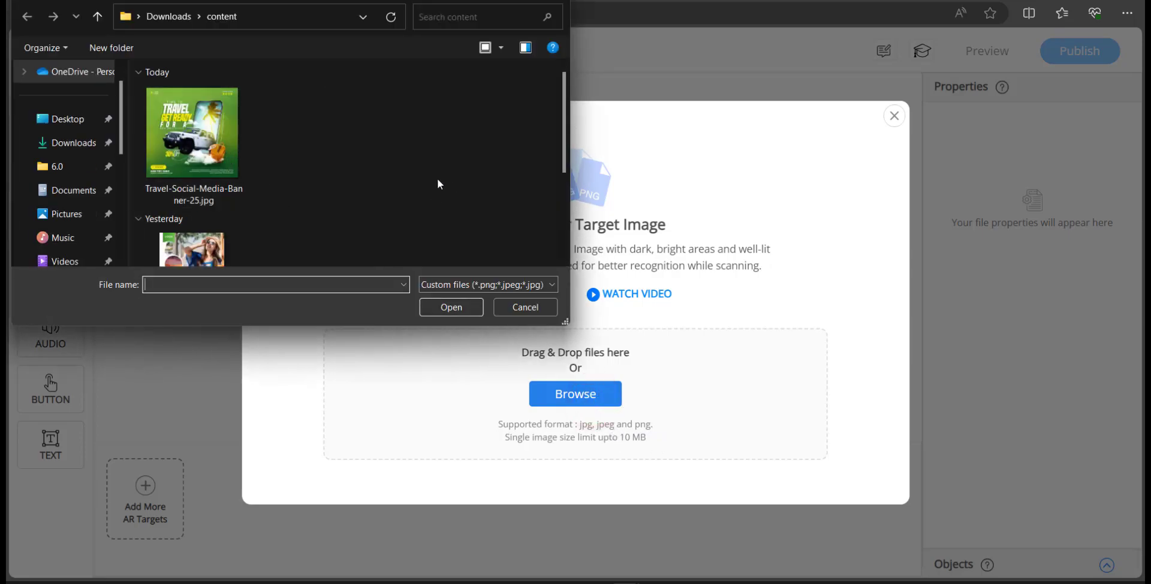
click(203, 136)
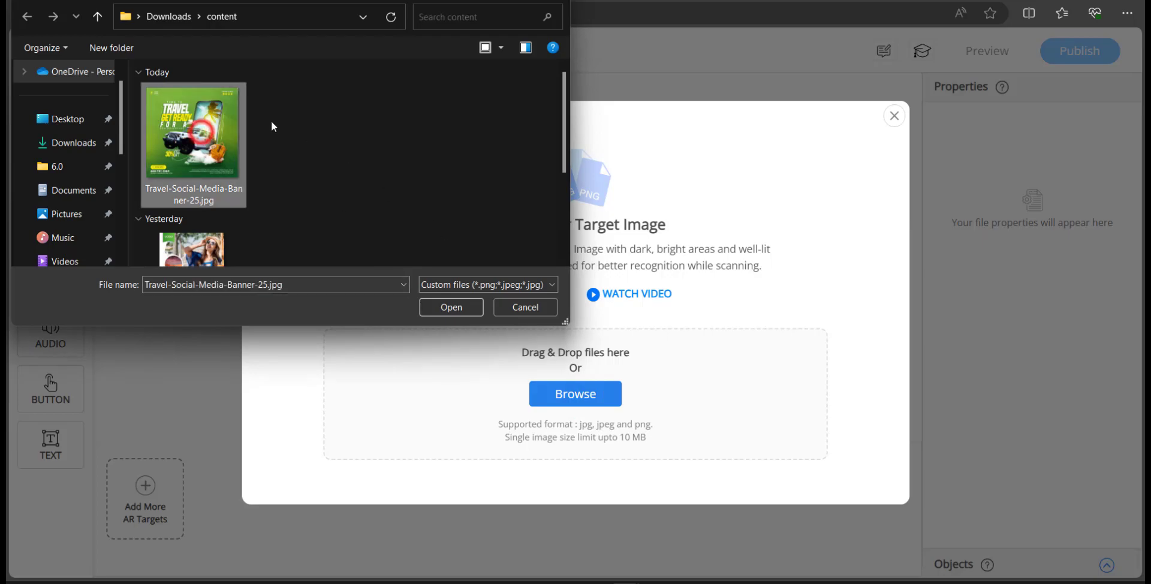
click(447, 310)
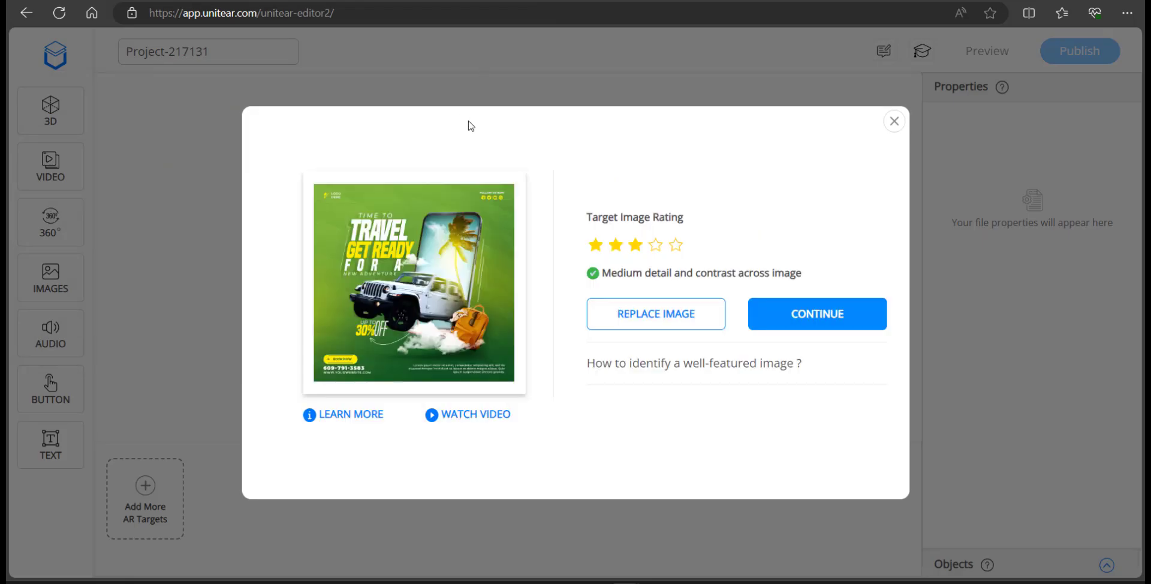
Switch to the Freepik window and scroll through its popular PSD templates listing
mouse_move(596, 560)
click(573, 536)
key(alt+Tab)
scroll(747, 257, down, 4)
click(749, 253)
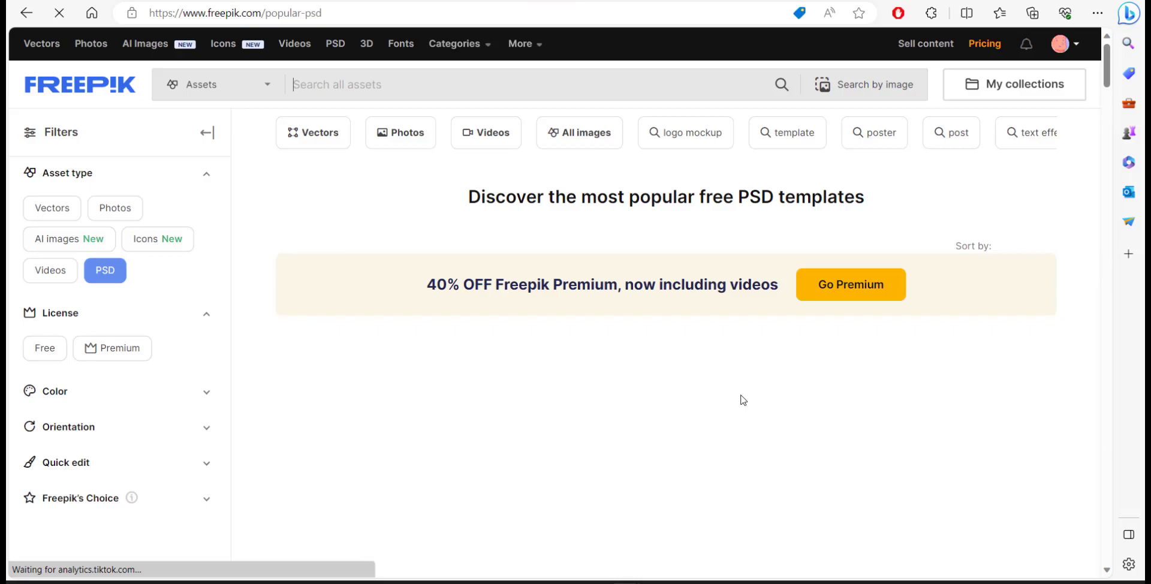
scroll(744, 393, down, 10)
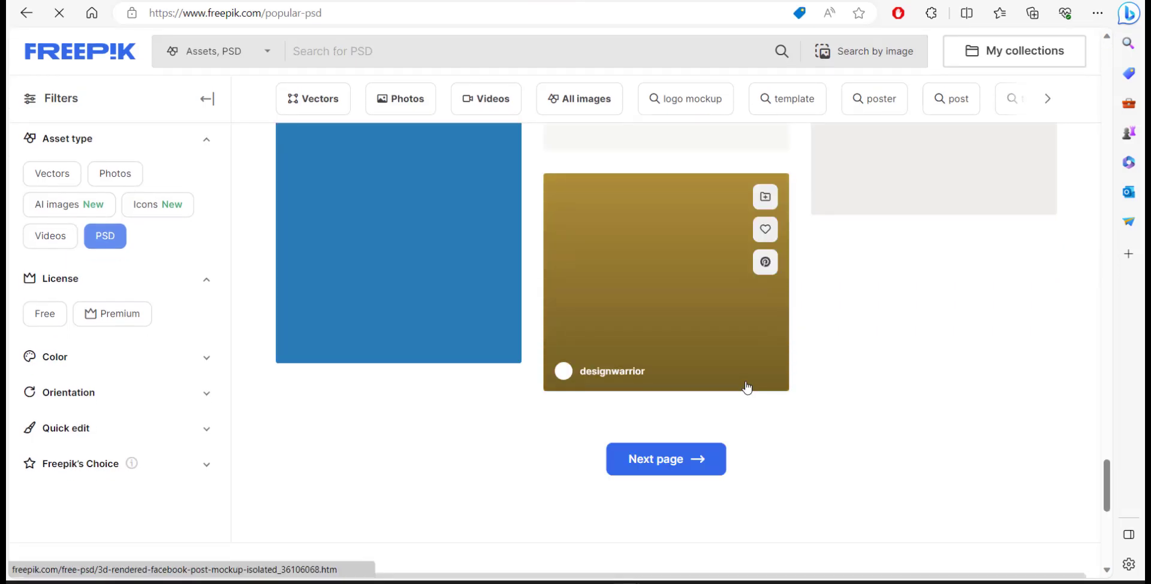
scroll(748, 384, down, 2)
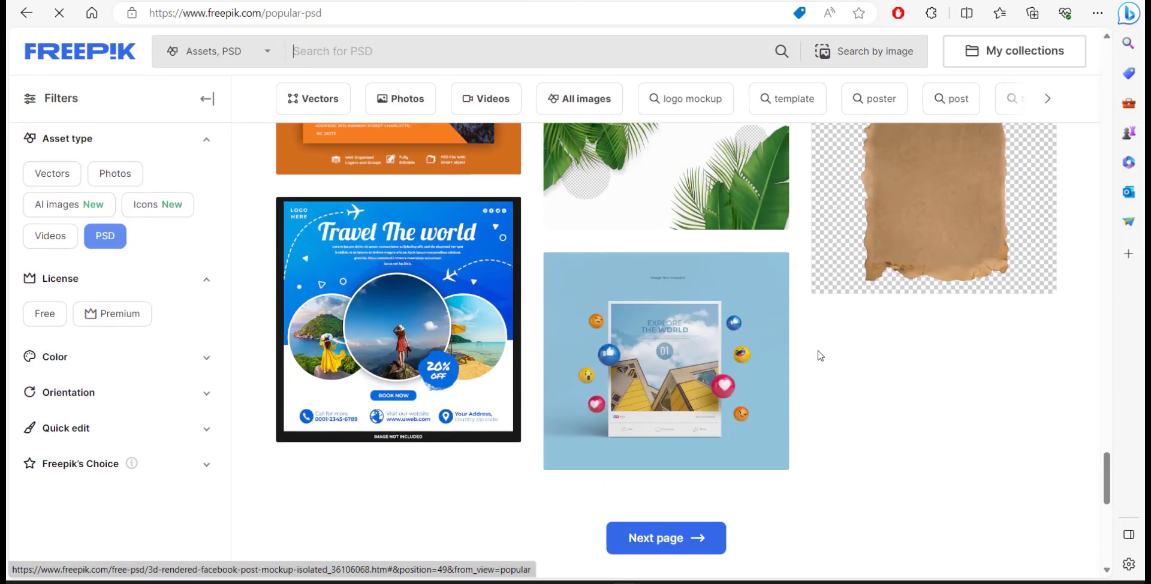
scroll(819, 357, down, 4)
scroll(606, 265, down, 4)
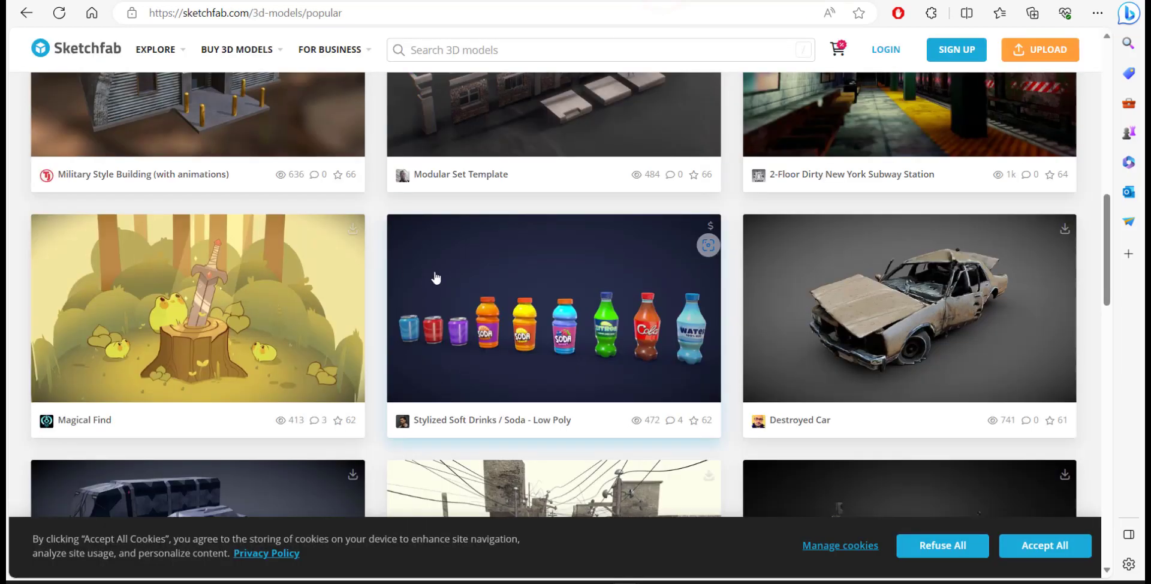
scroll(506, 267, down, 5)
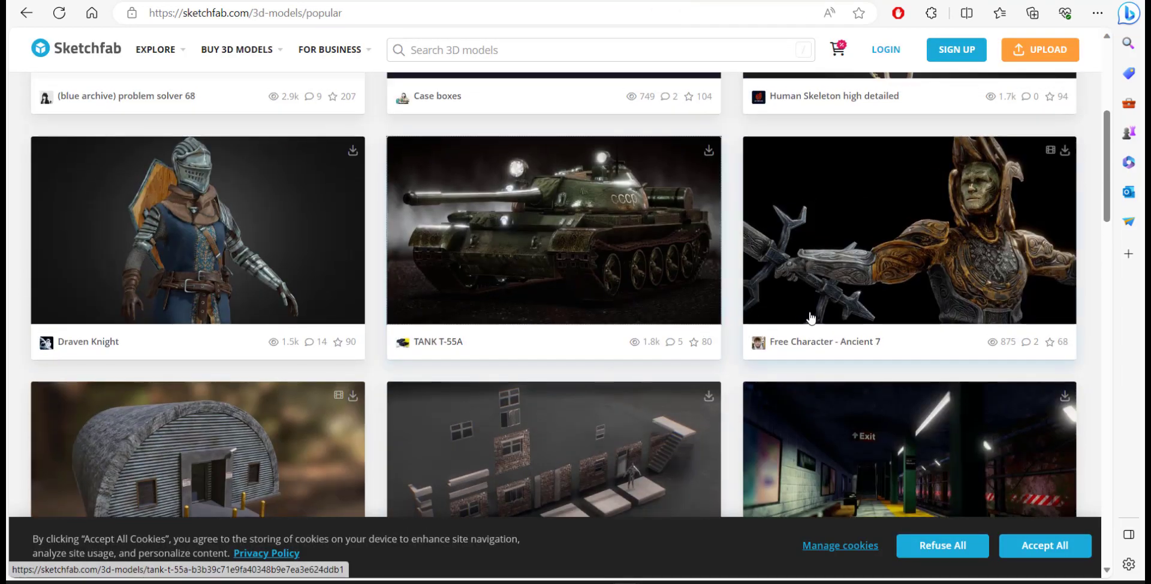
Open the TANK T-55A model and orbit it to top and three-quarter views
scroll(806, 308, down, 3)
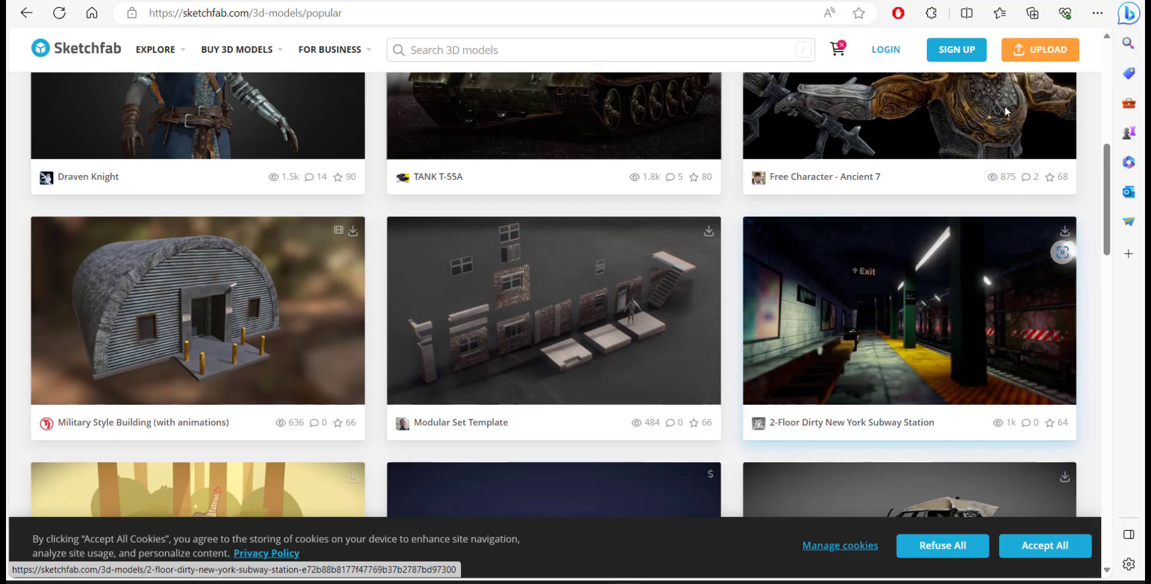
click(630, 138)
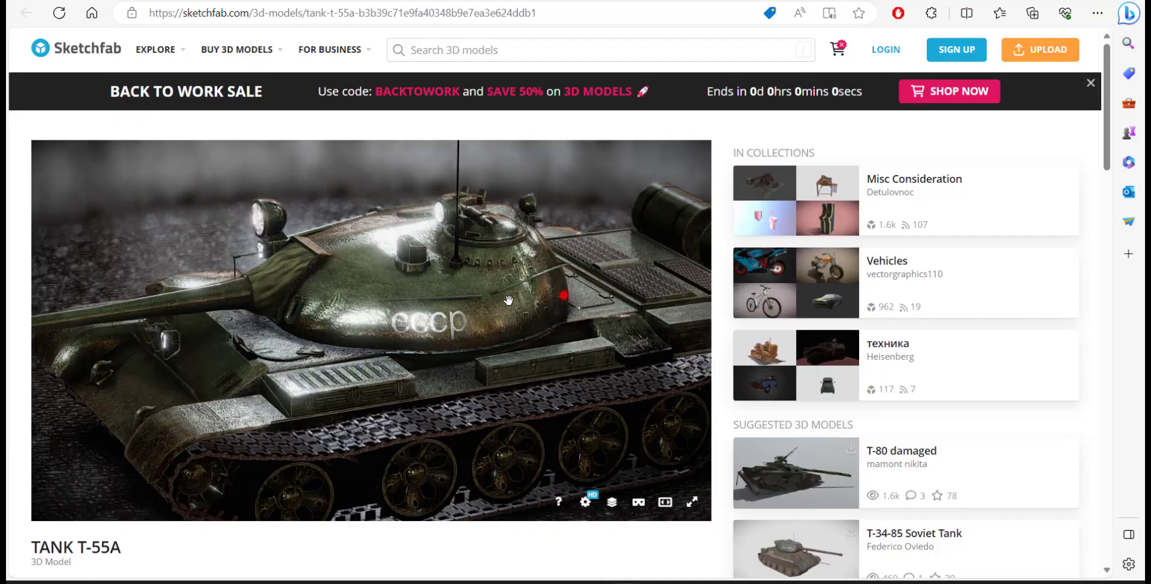
mouse_move(564, 289)
mouse_down()
mouse_move(475, 338)
mouse_move(552, 345)
mouse_move(501, 305)
mouse_move(511, 364)
mouse_up()
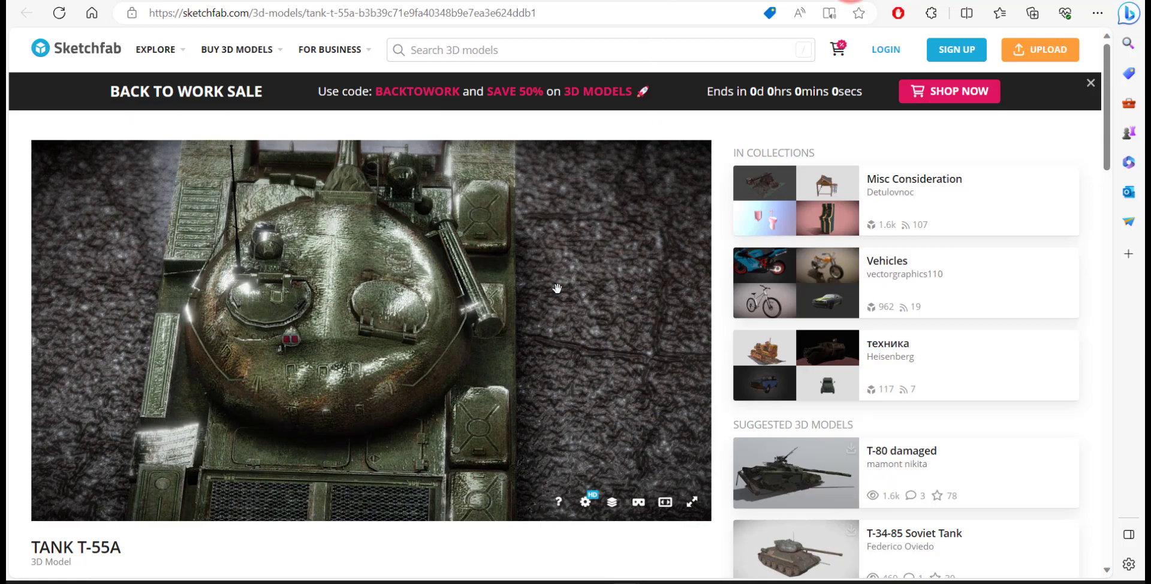
drag(558, 290, 521, 265)
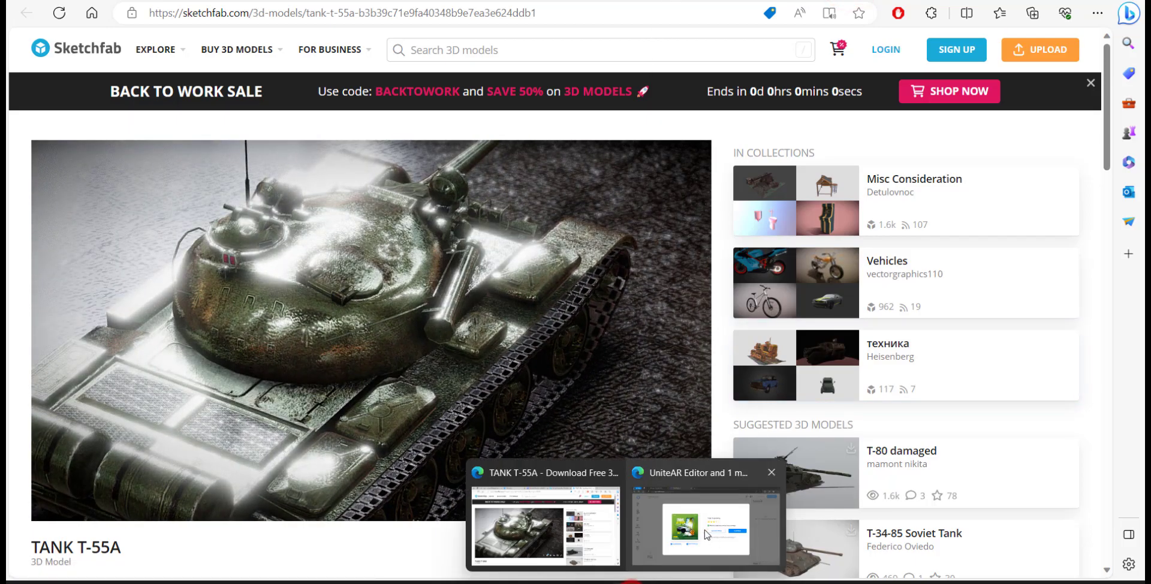
Return to the UniteAR editor and open the 'How to identify a well-featured image?' guide
click(702, 530)
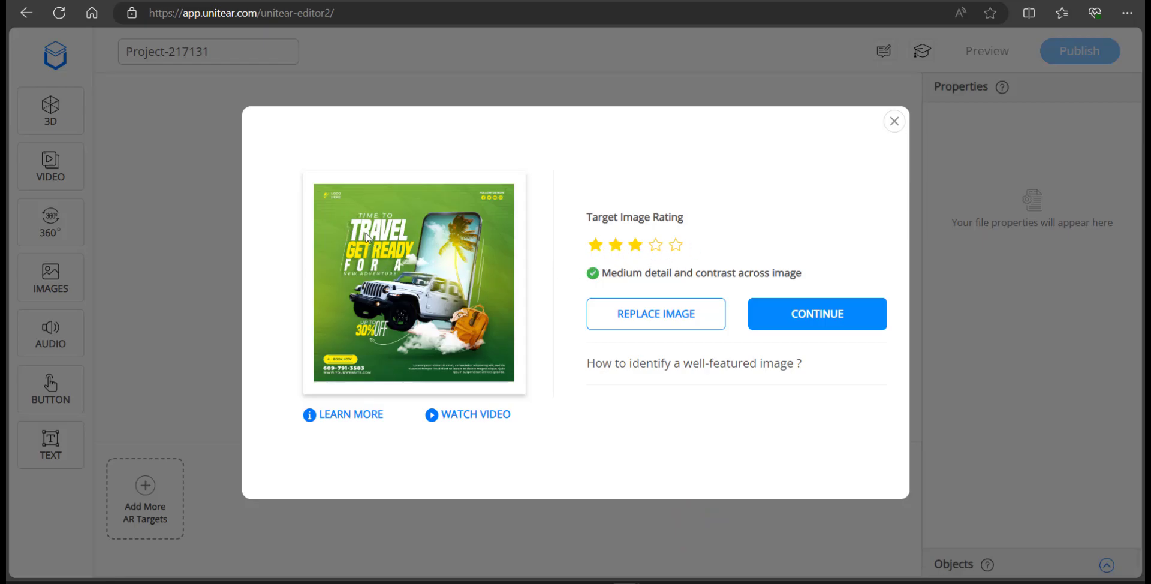
mouse_move(498, 200)
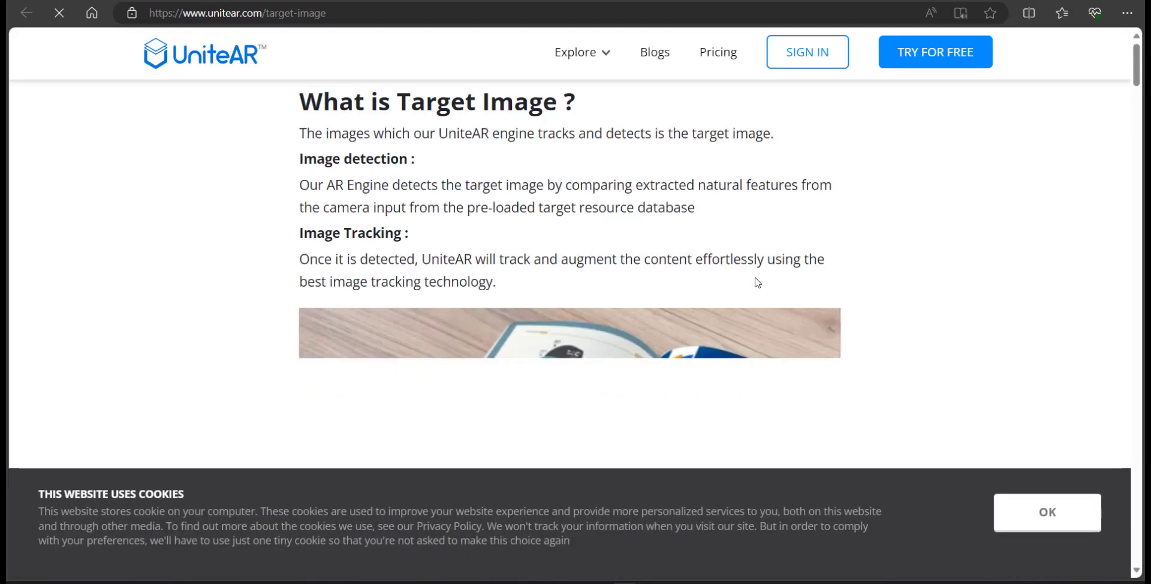
Dismiss the cookie banners and scroll the target-image guide to the star-rating examples
scroll(977, 414, down, 5)
click(1031, 520)
scroll(1028, 515, down, 15)
scroll(592, 350, down, 15)
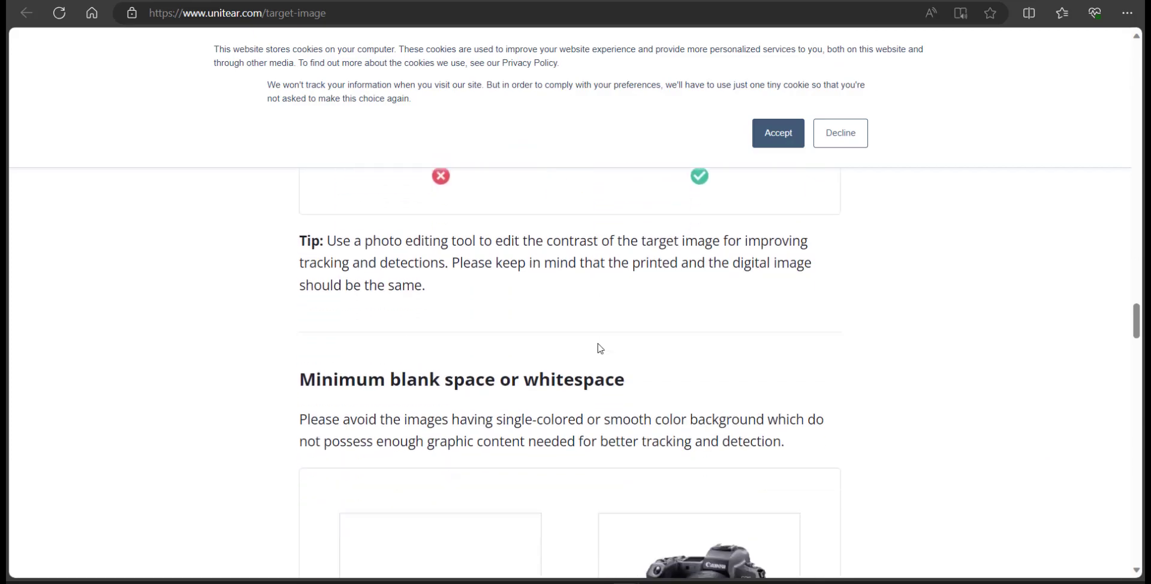
scroll(605, 347, down, 12)
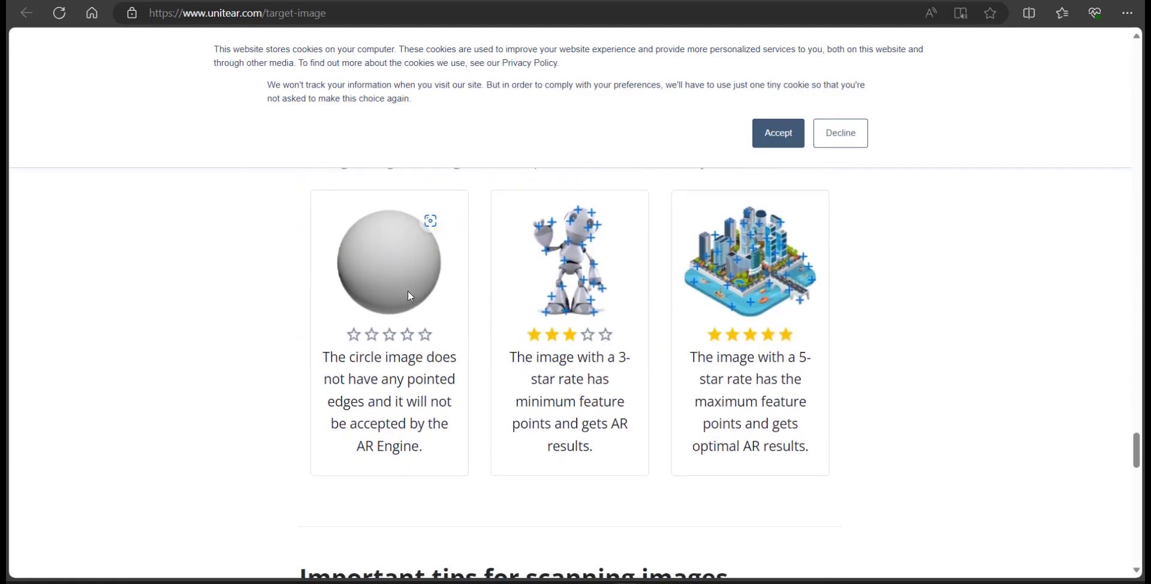
click(781, 129)
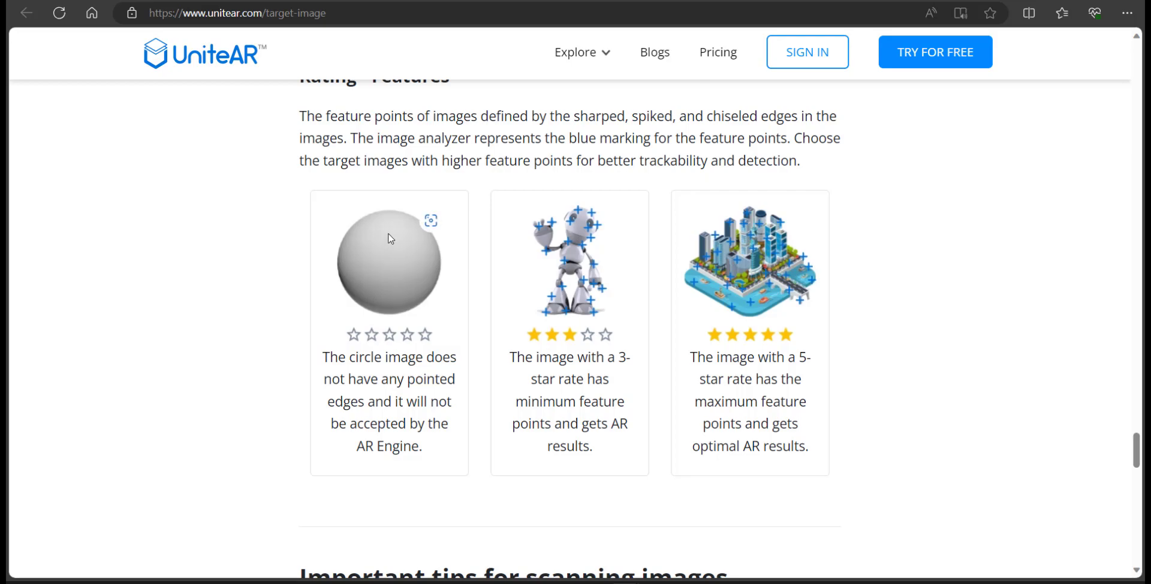
mouse_move(405, 217)
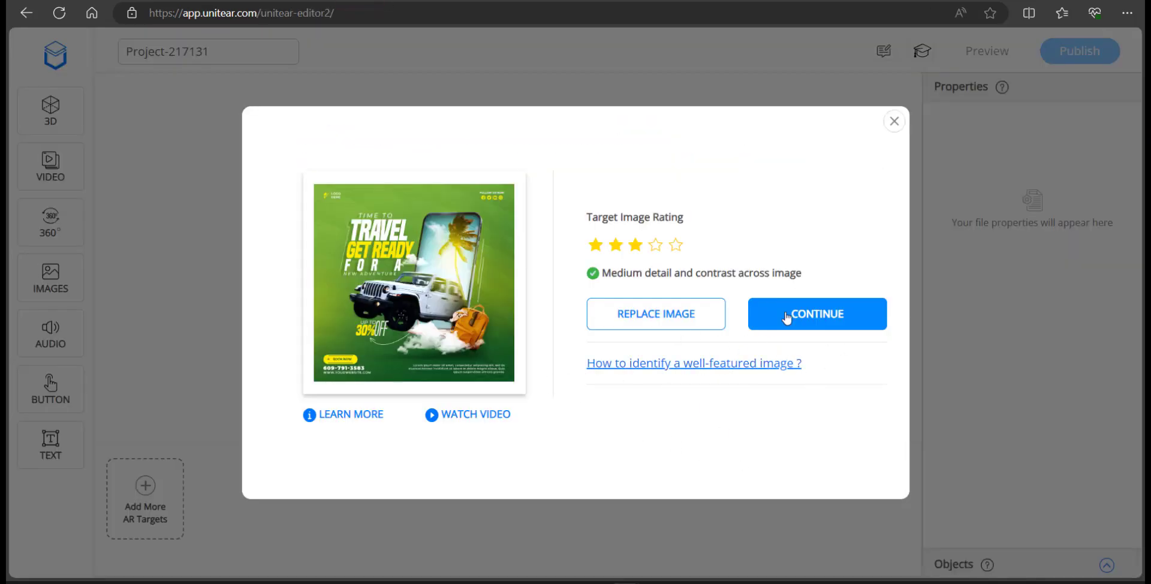
Confirm the green travel poster as the AR target and orbit around it to inspect it
click(785, 317)
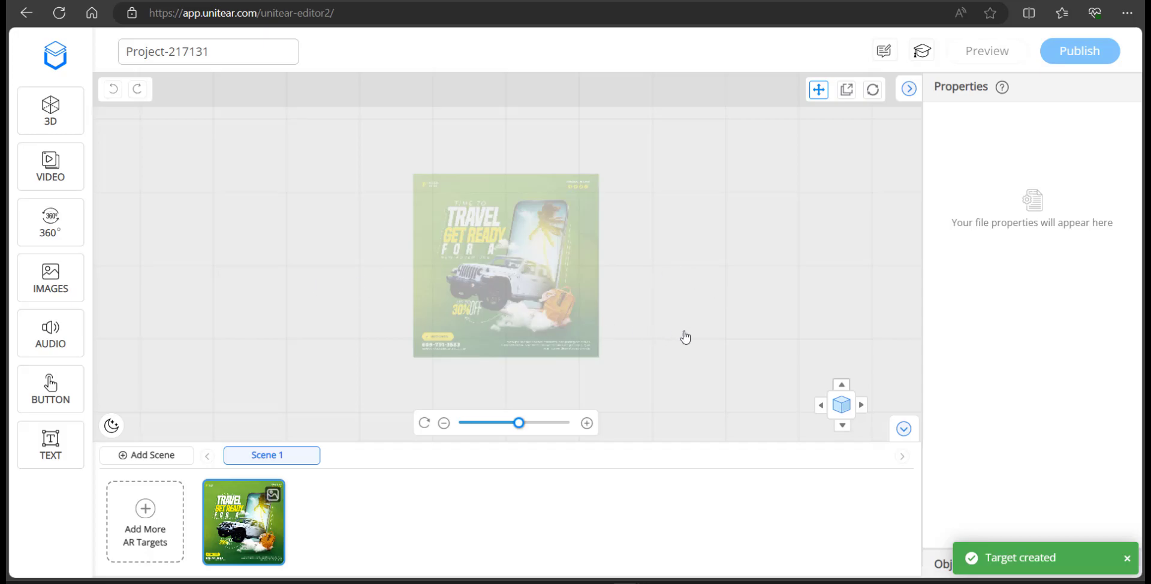
drag(715, 347, 620, 391)
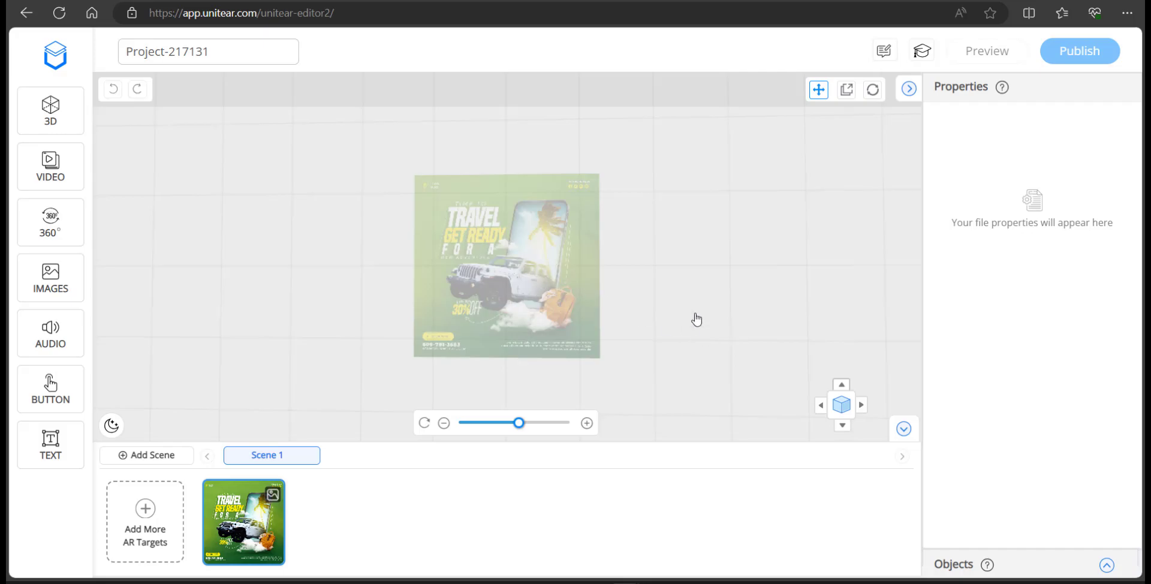
drag(689, 307, 492, 292)
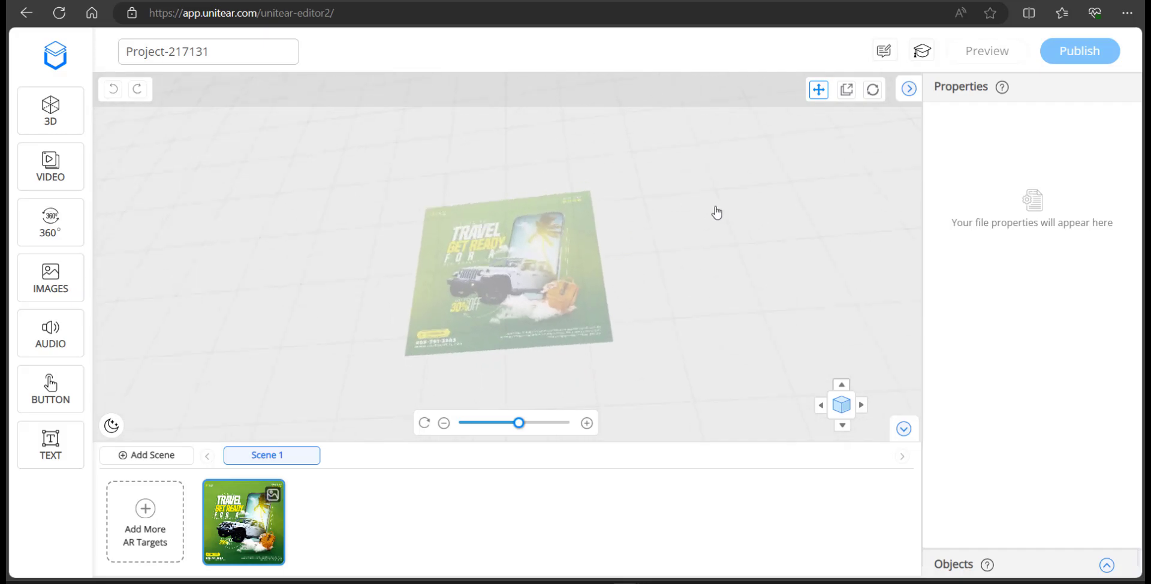
drag(723, 215, 375, 262)
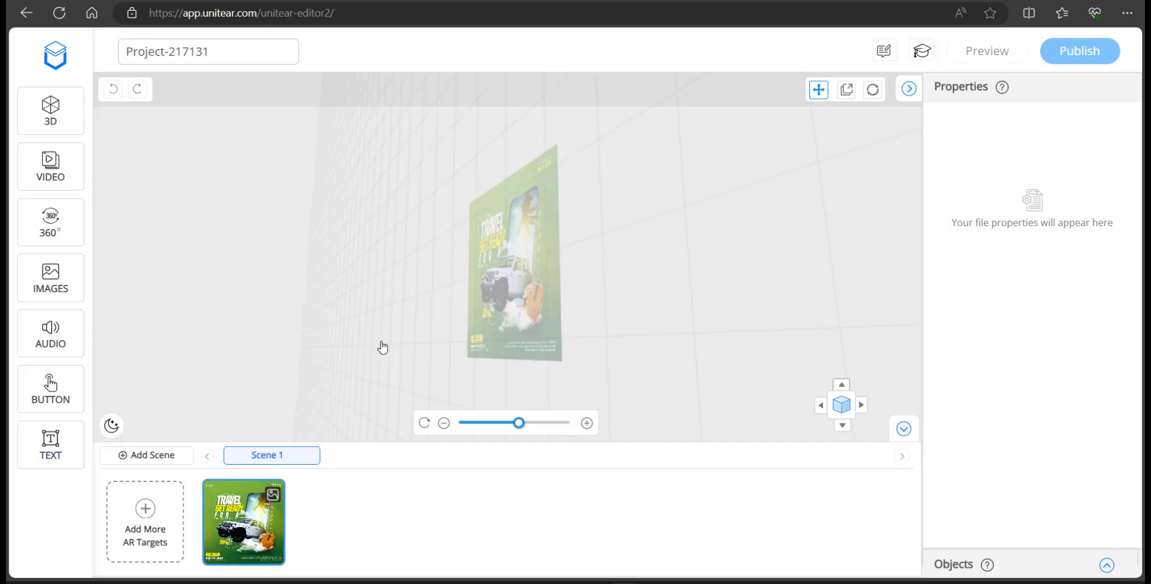
drag(411, 253, 586, 274)
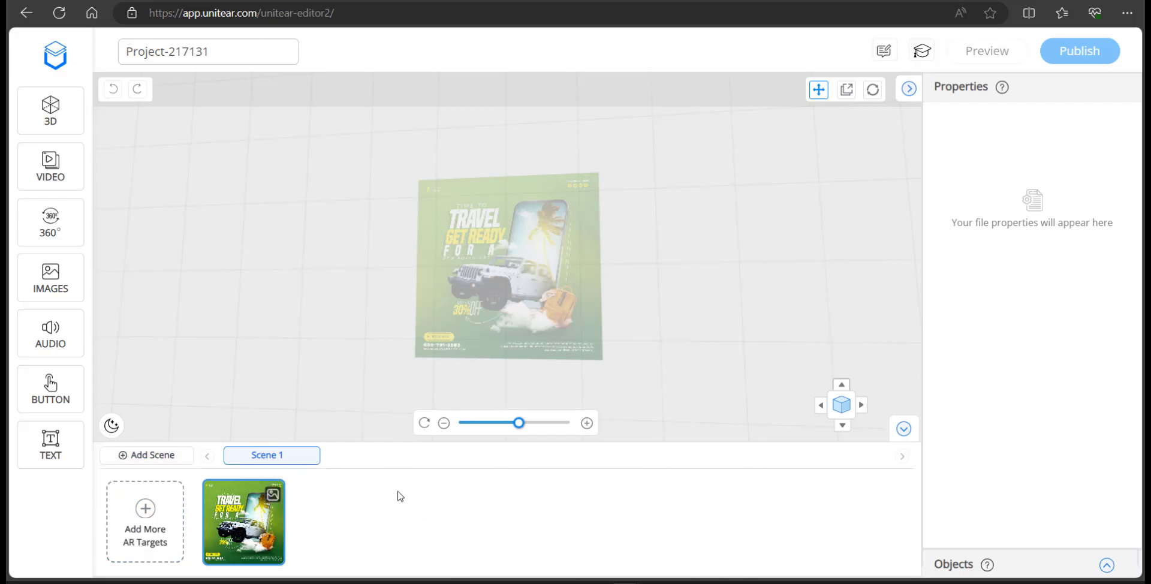
click(141, 518)
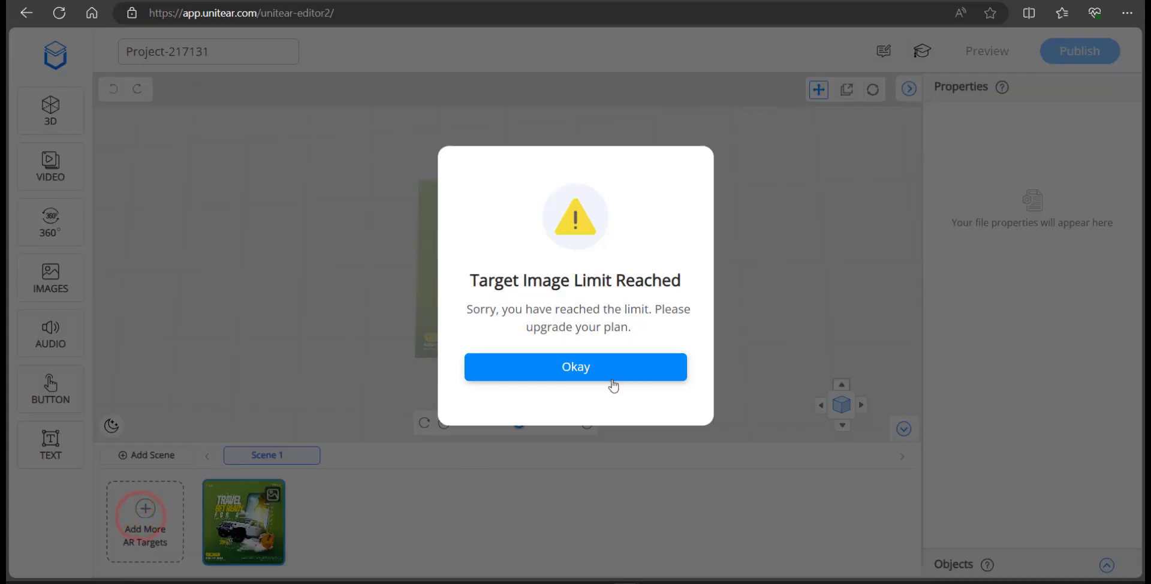
click(581, 366)
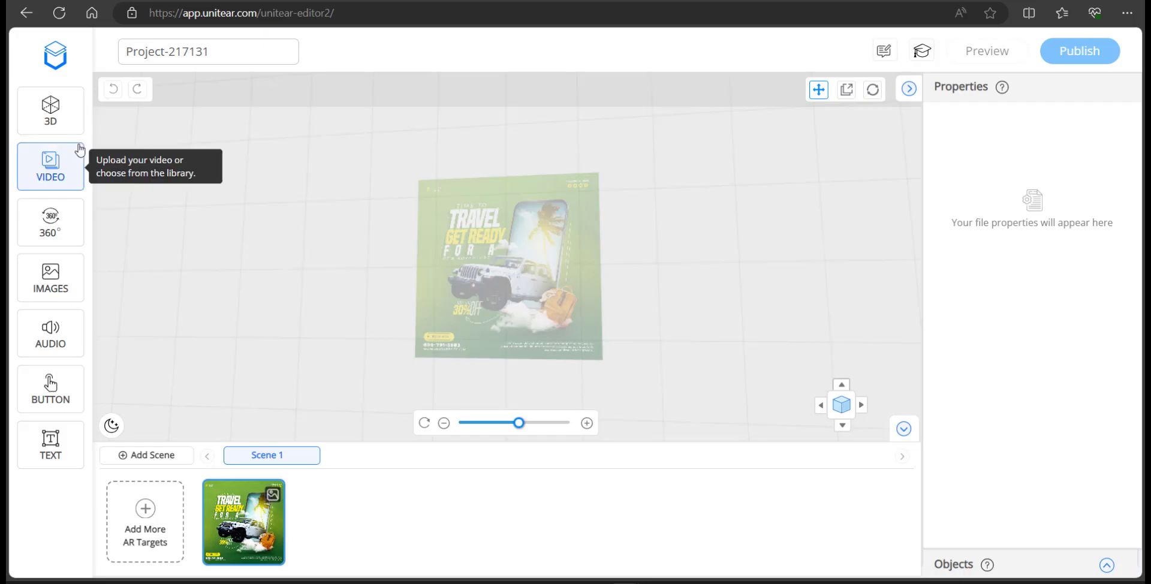
Add the Happy New Year 2021 video from the Advertisements video gallery over the poster
click(53, 182)
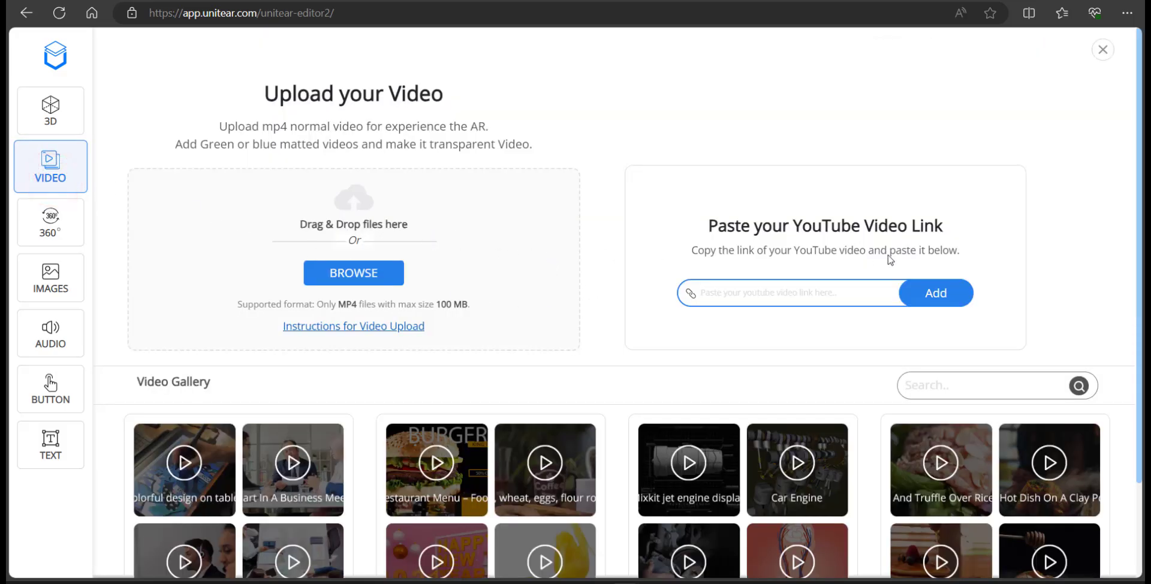
scroll(408, 384, down, 2)
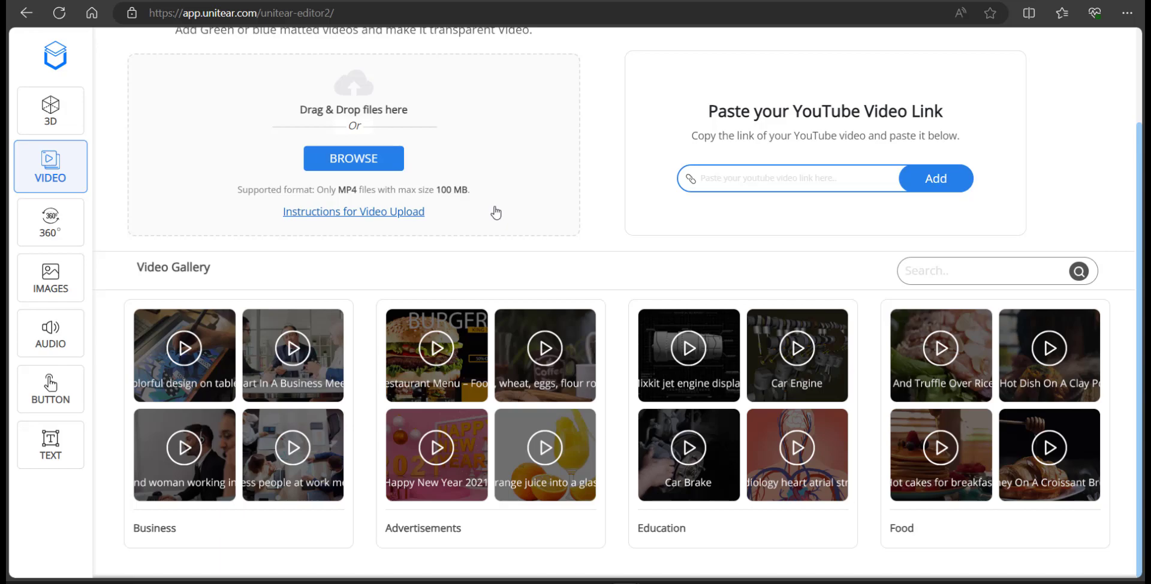
click(742, 170)
mouse_move(442, 391)
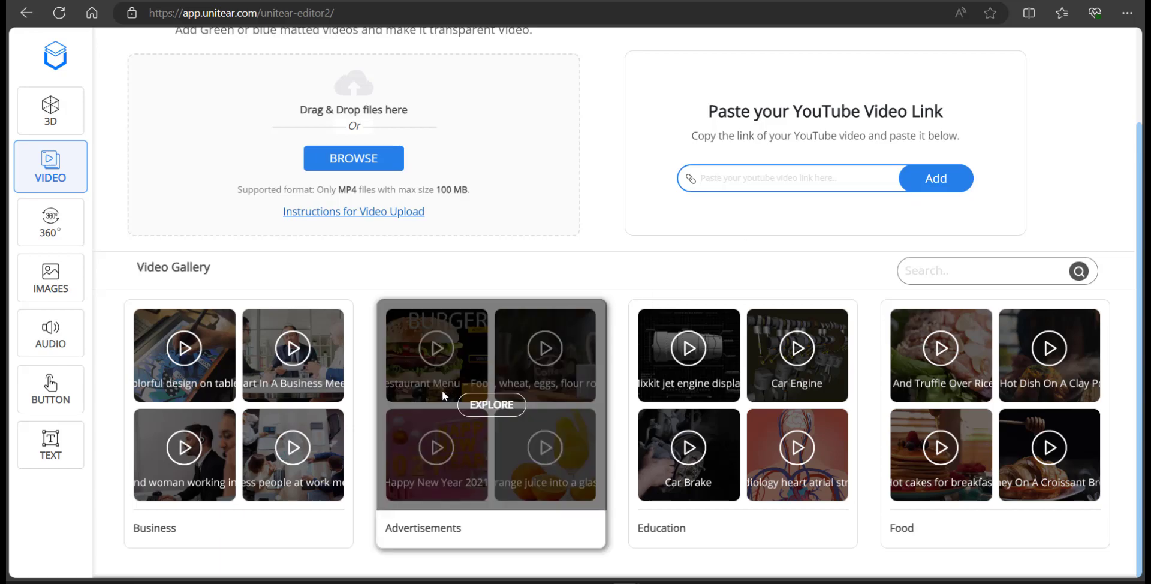
click(503, 406)
scroll(778, 413, down, 3)
mouse_move(778, 413)
click(739, 374)
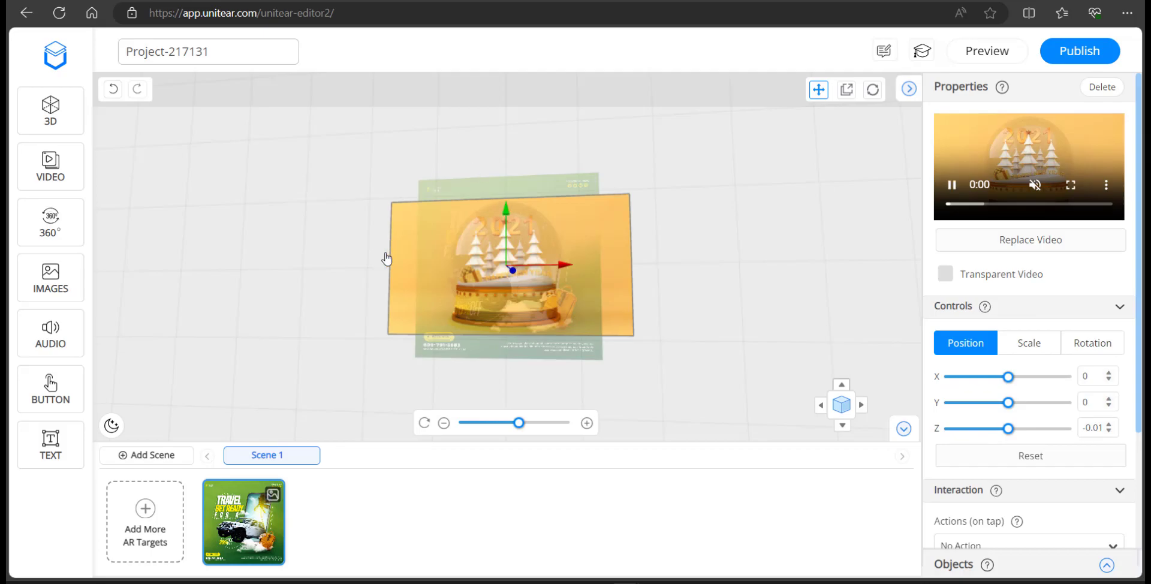
Pull the video forward along its depth axis to Z -1.81 in front of the poster
drag(342, 279, 514, 333)
mouse_move(682, 390)
mouse_down()
mouse_move(661, 252)
mouse_move(640, 210)
mouse_up()
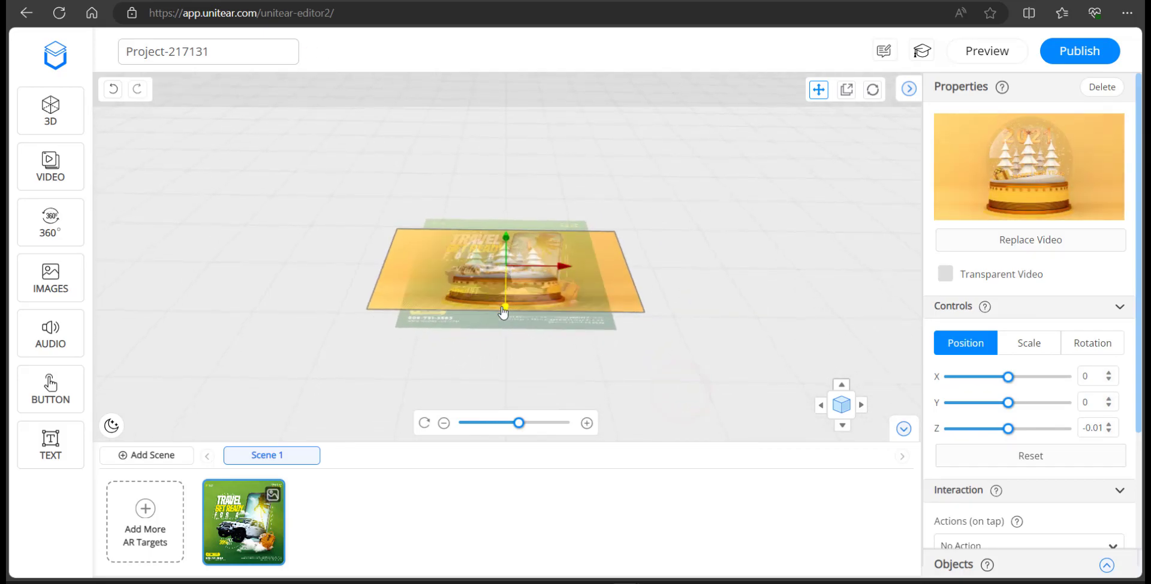
mouse_move(597, 378)
mouse_down()
mouse_move(599, 363)
mouse_move(617, 368)
mouse_move(419, 310)
mouse_up()
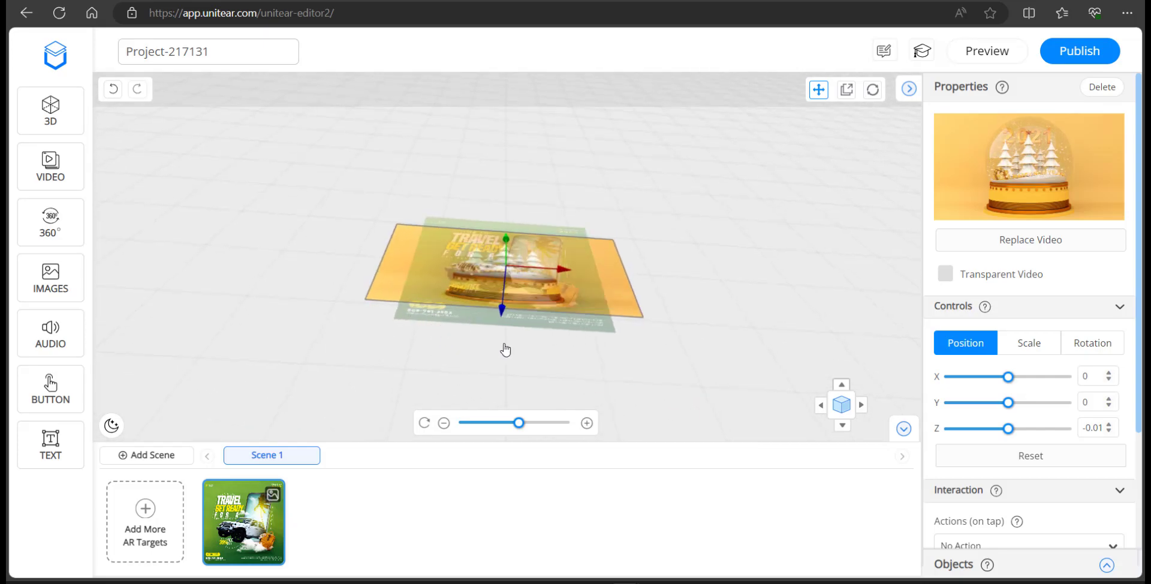
mouse_move(530, 354)
mouse_down()
mouse_move(532, 321)
mouse_move(517, 327)
mouse_move(507, 310)
mouse_up()
drag(737, 252, 716, 410)
Switch Transparent Video on, then back off so the video stays opaque
mouse_move(743, 223)
mouse_down()
mouse_move(743, 262)
mouse_move(761, 246)
mouse_up()
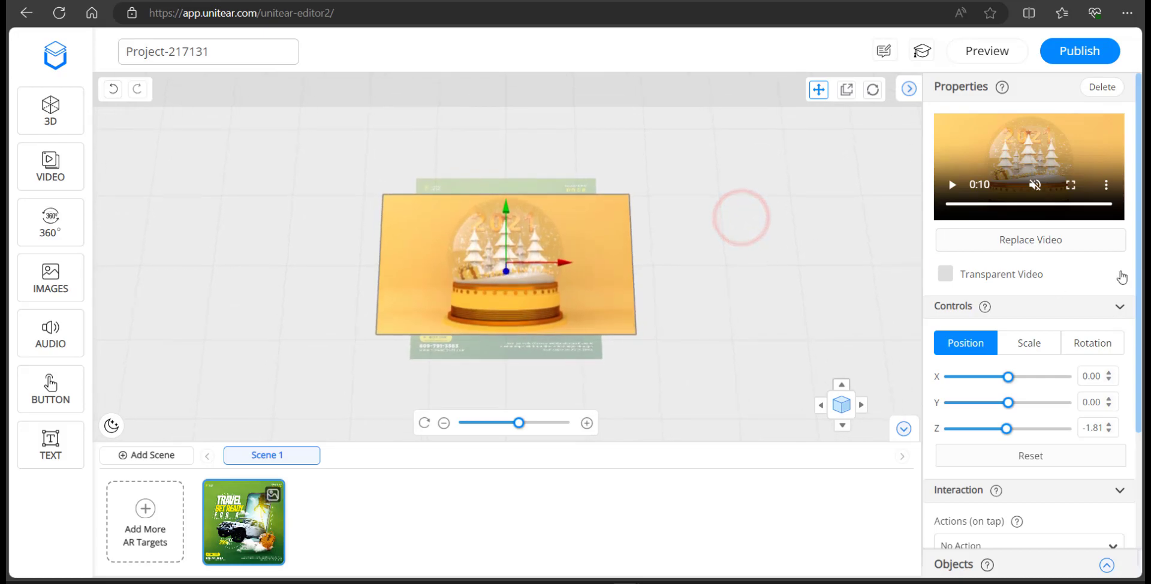
scroll(1086, 304, down, 3)
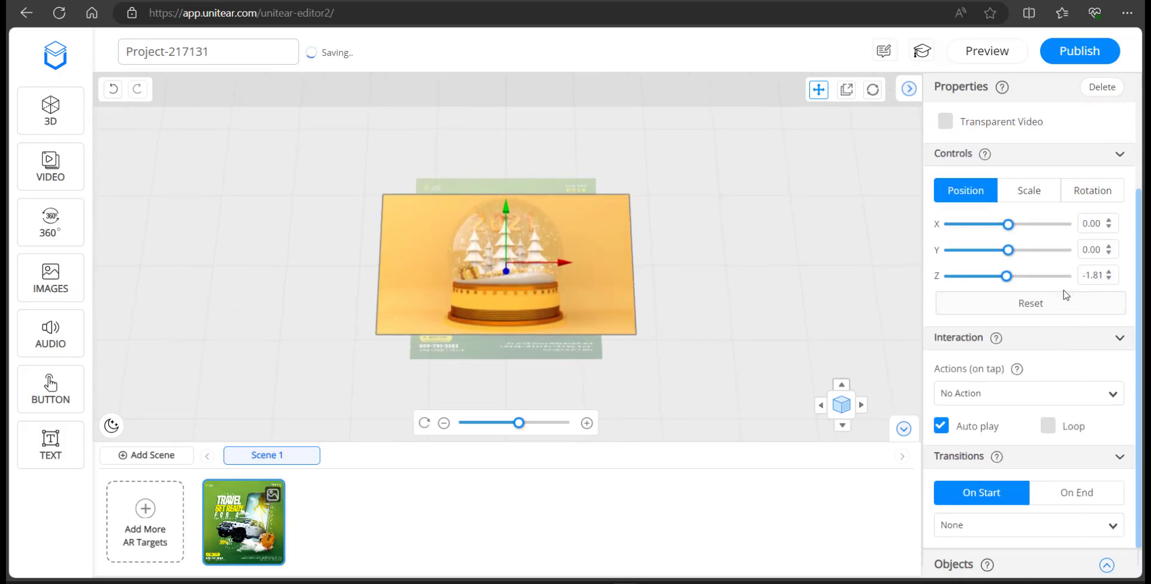
scroll(998, 229, up, 3)
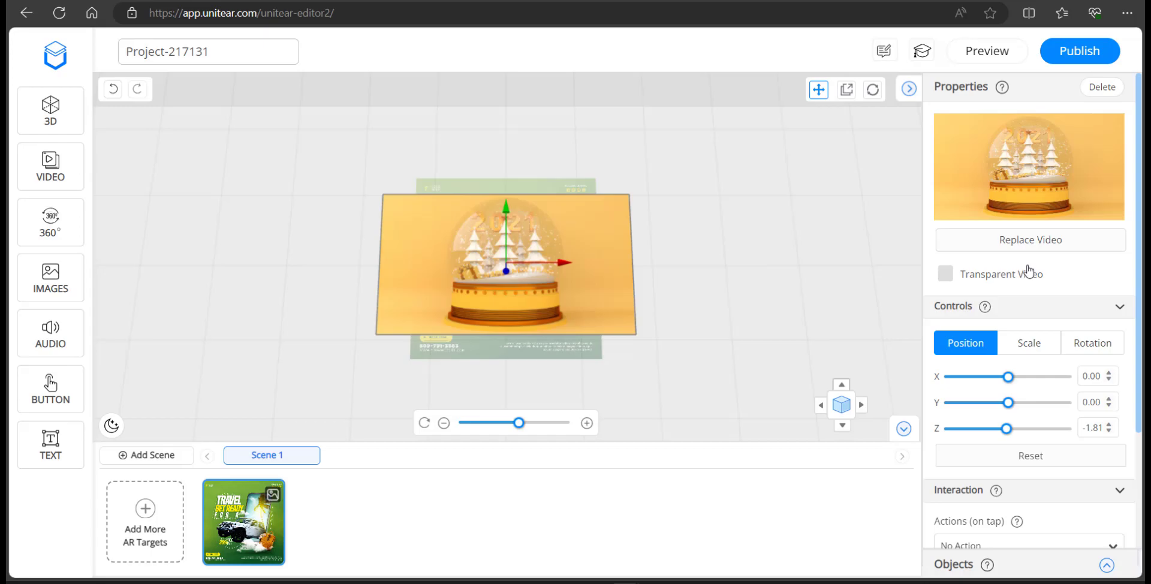
click(952, 277)
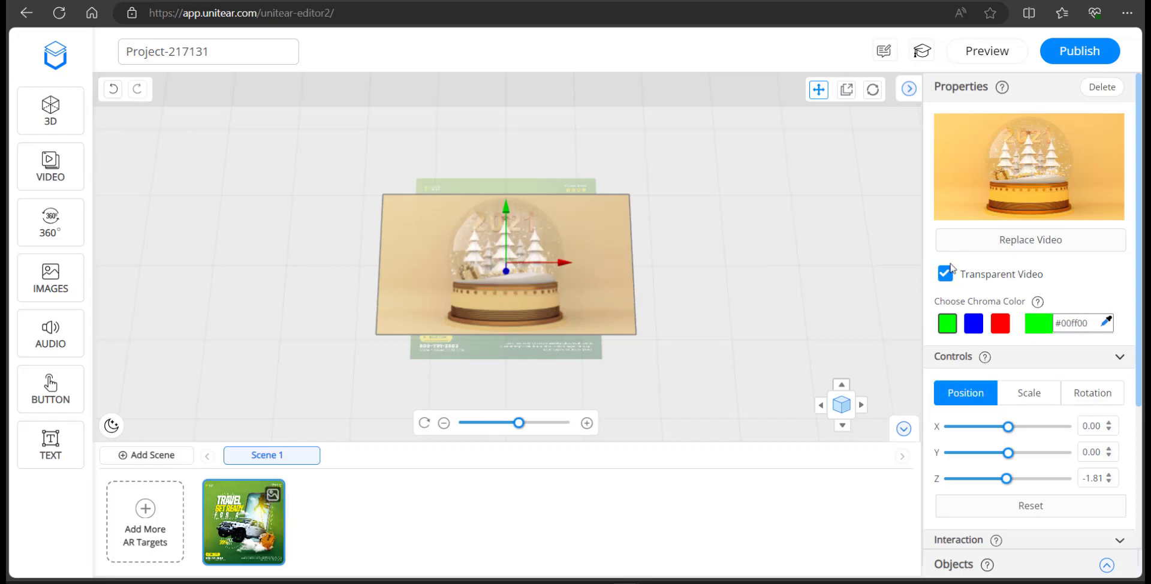
click(948, 273)
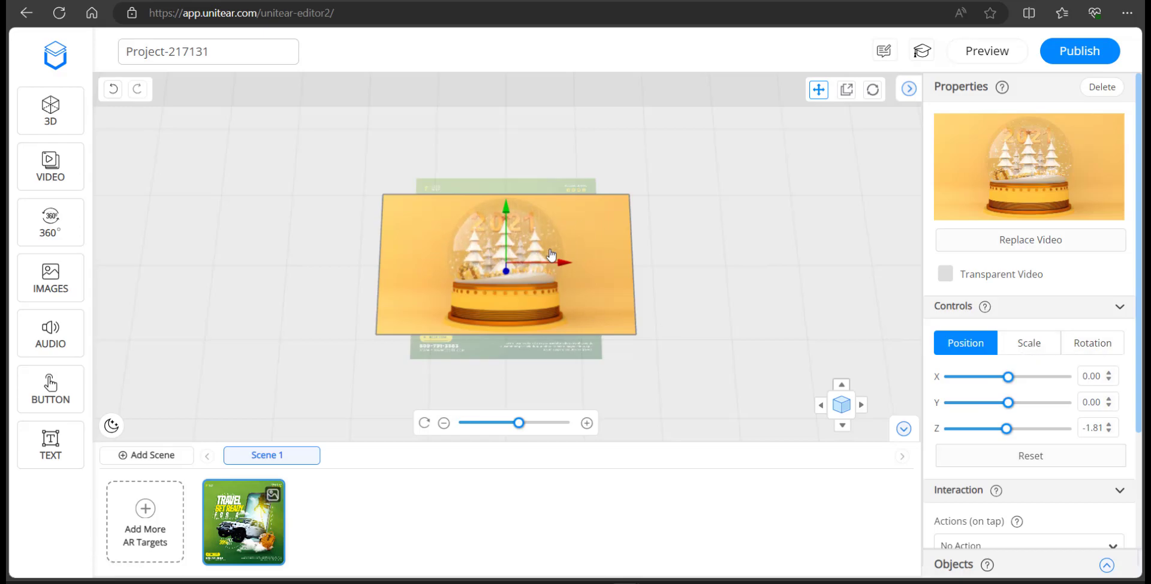
Shrink the video to a uniform 0.72 scale and enable Loop under Interaction
click(1029, 343)
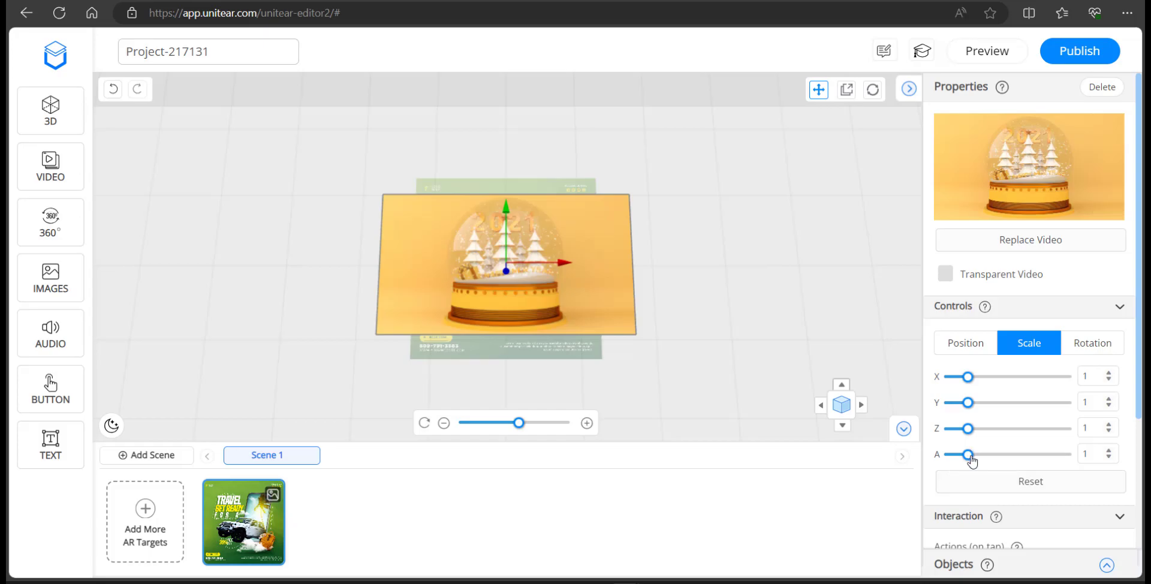
drag(969, 455, 961, 454)
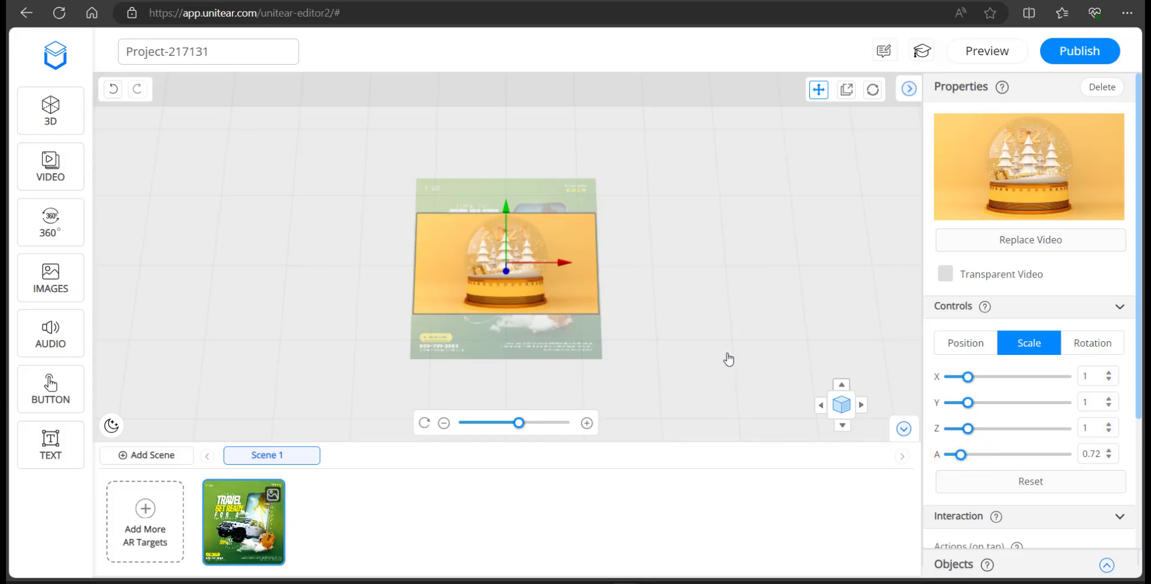
drag(728, 354, 757, 313)
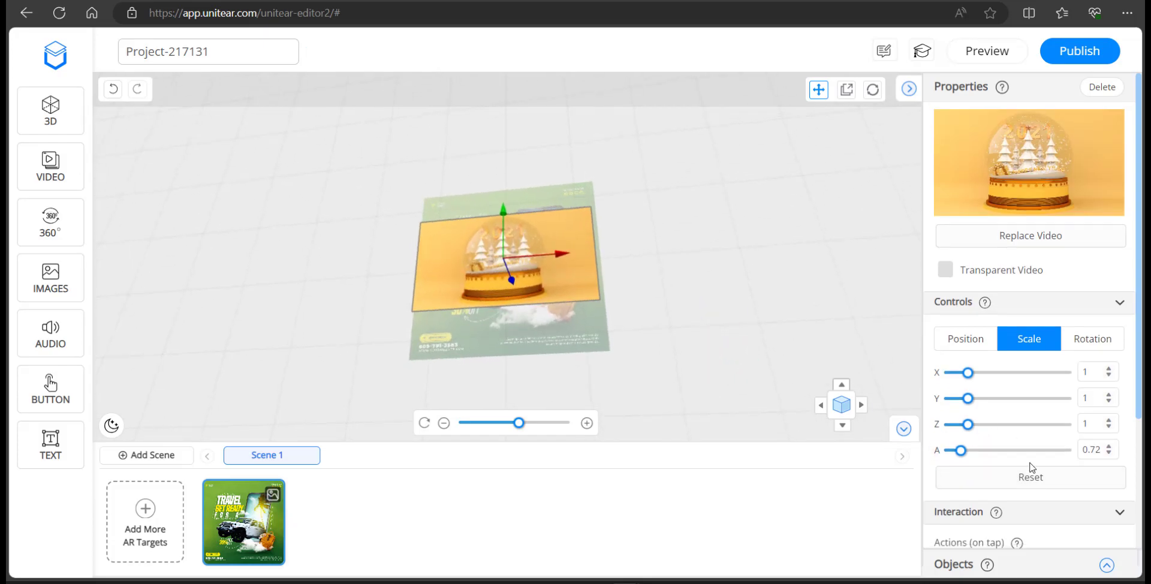
scroll(1023, 457, down, 2)
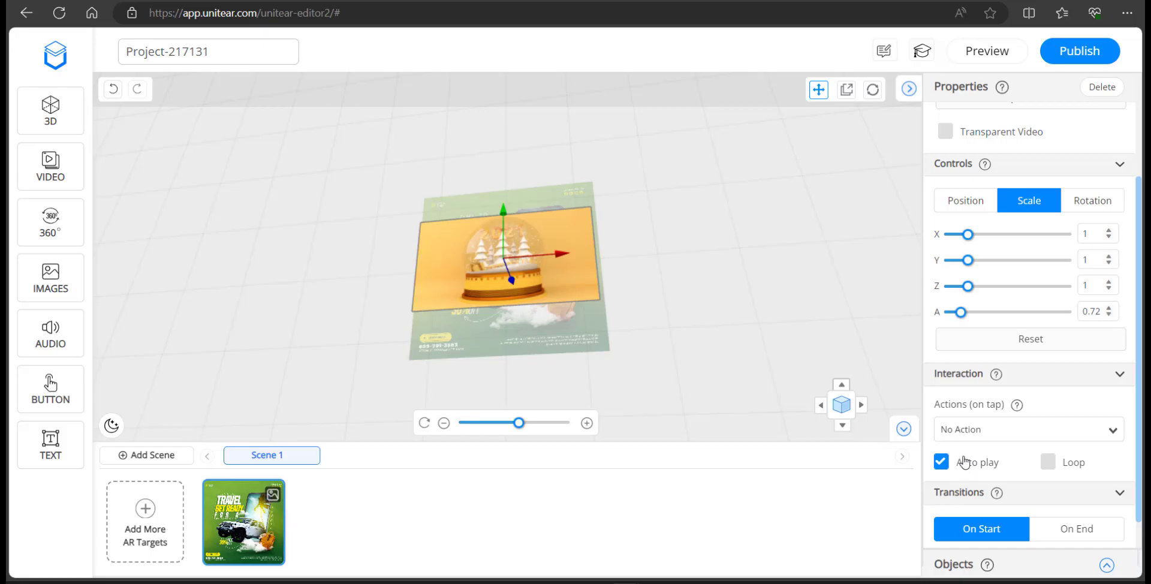
click(1047, 460)
Give the video a Slide Left to Right on-start transition lasting 0.66 s
scroll(1079, 438, down, 1)
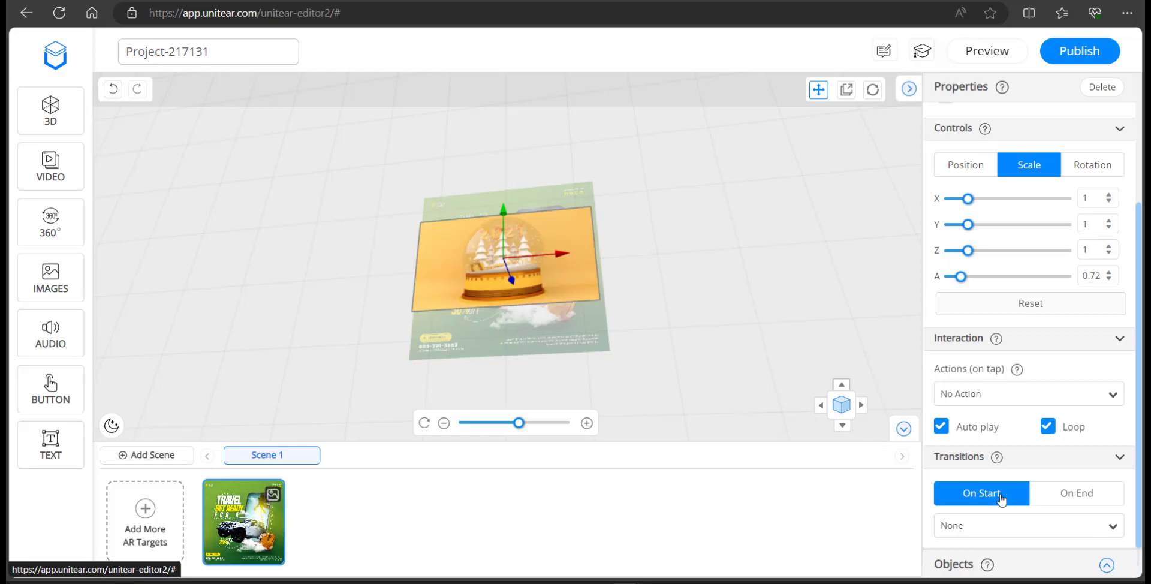
click(985, 526)
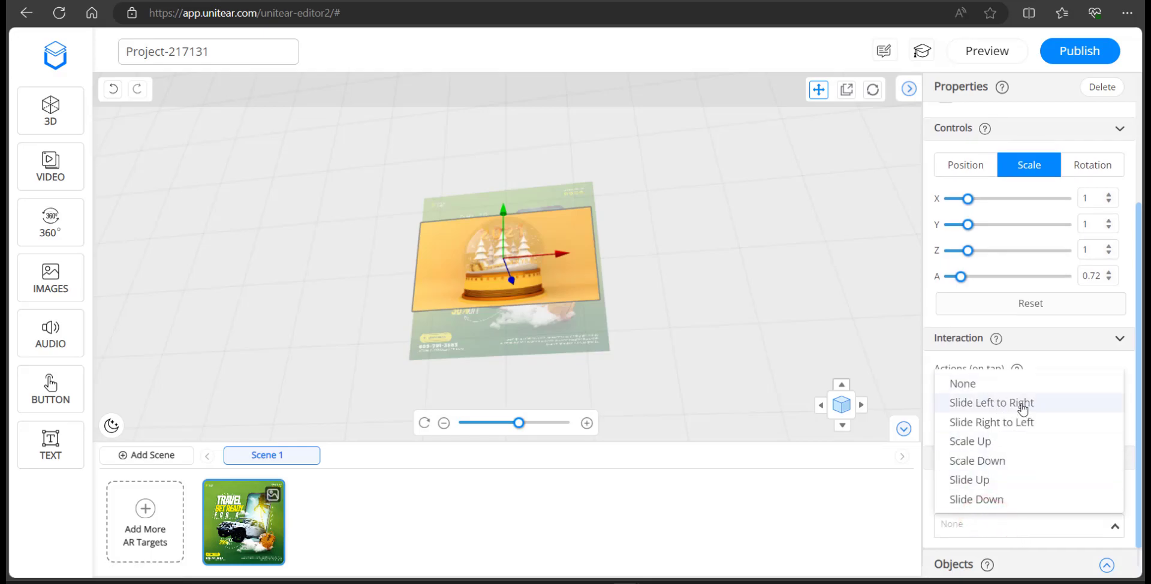
click(1006, 407)
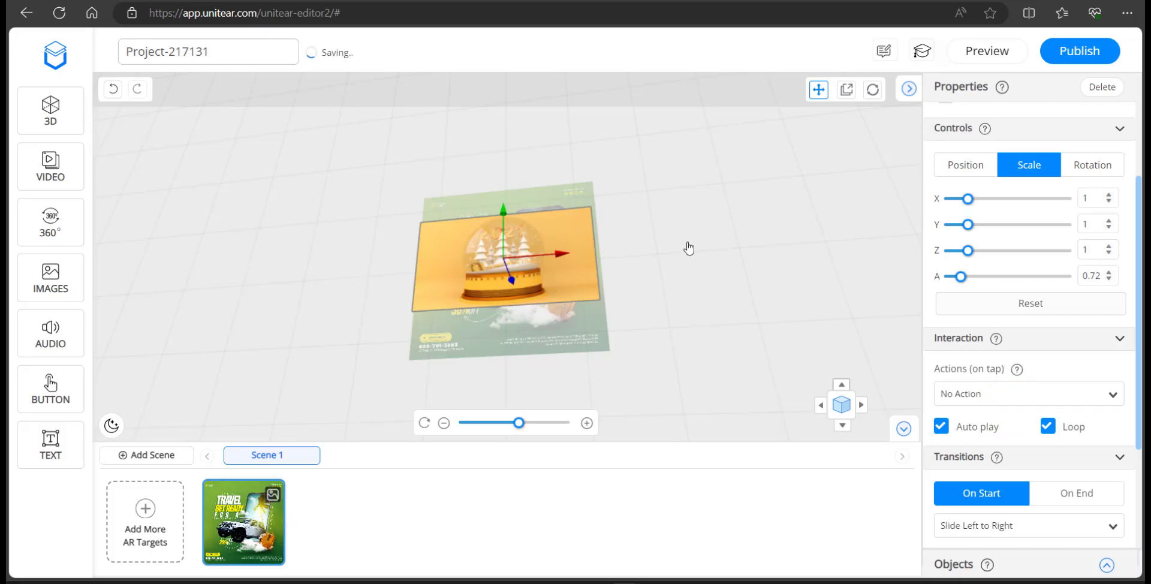
drag(675, 214, 738, 292)
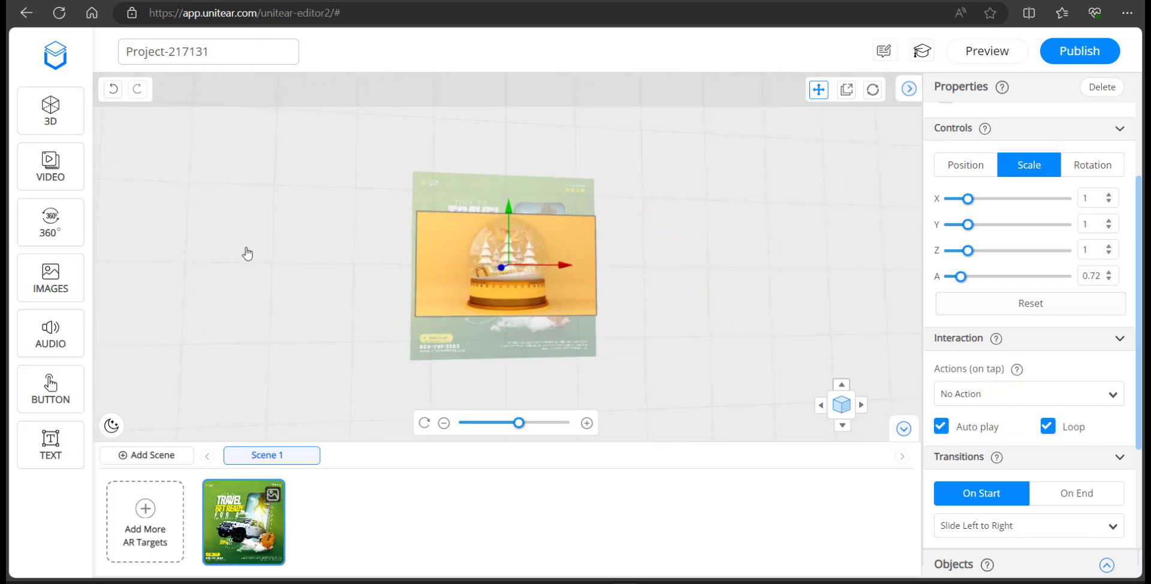
scroll(1076, 480, down, 3)
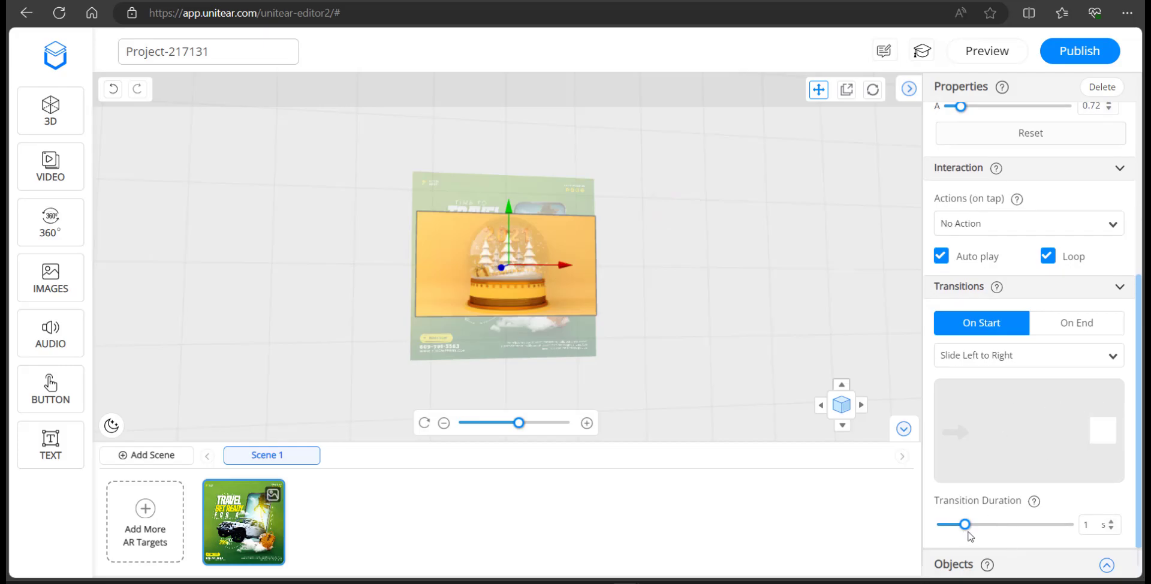
drag(965, 526, 949, 529)
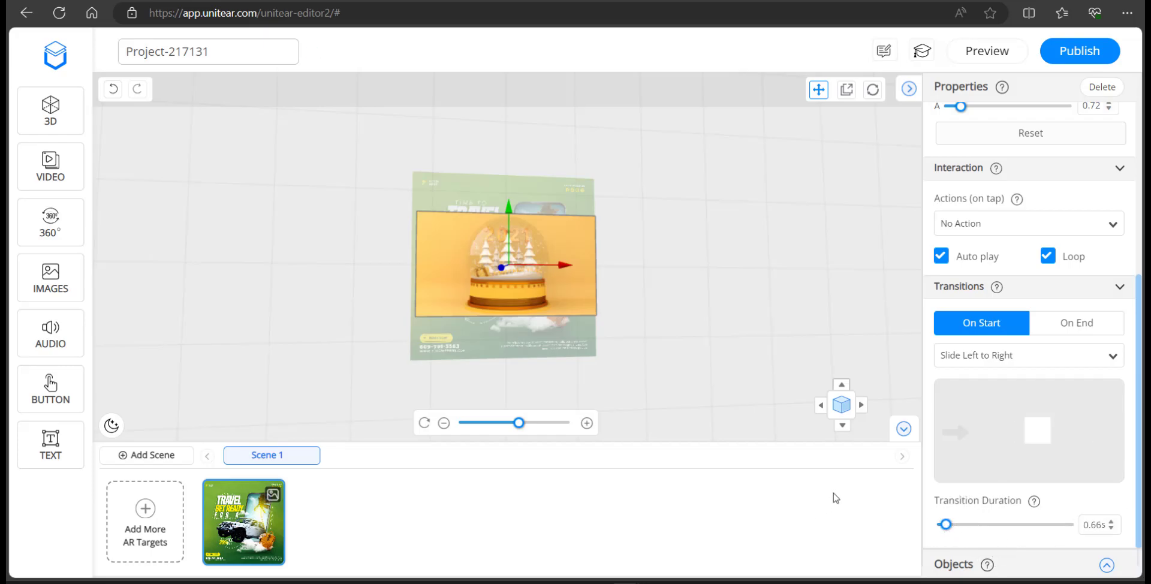
click(1107, 565)
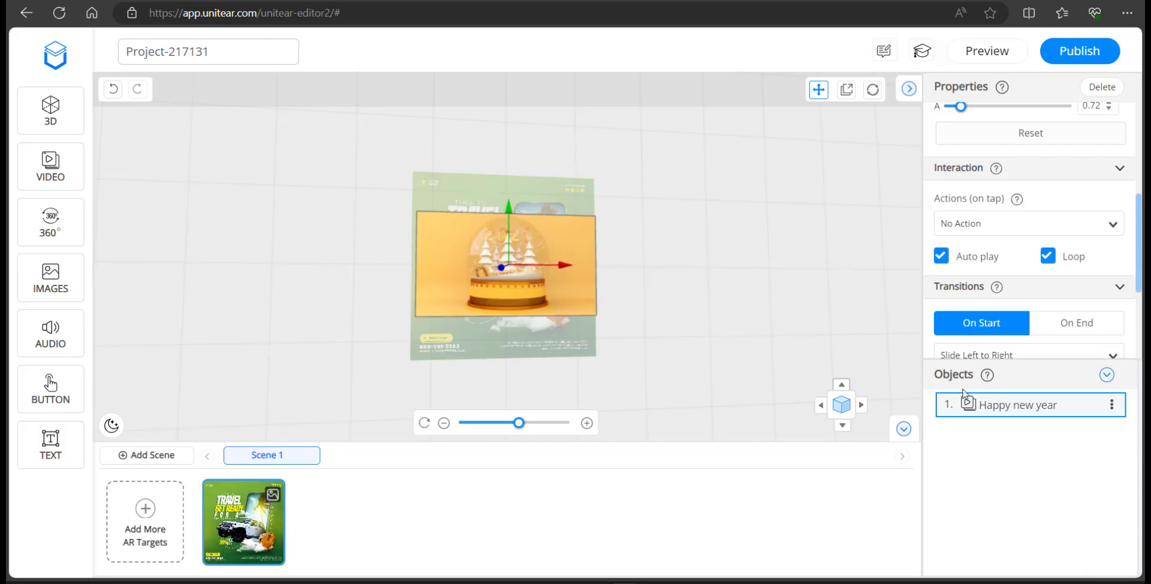
Glance at the Happy new year object's options, then bring up the 360° gallery
click(1112, 405)
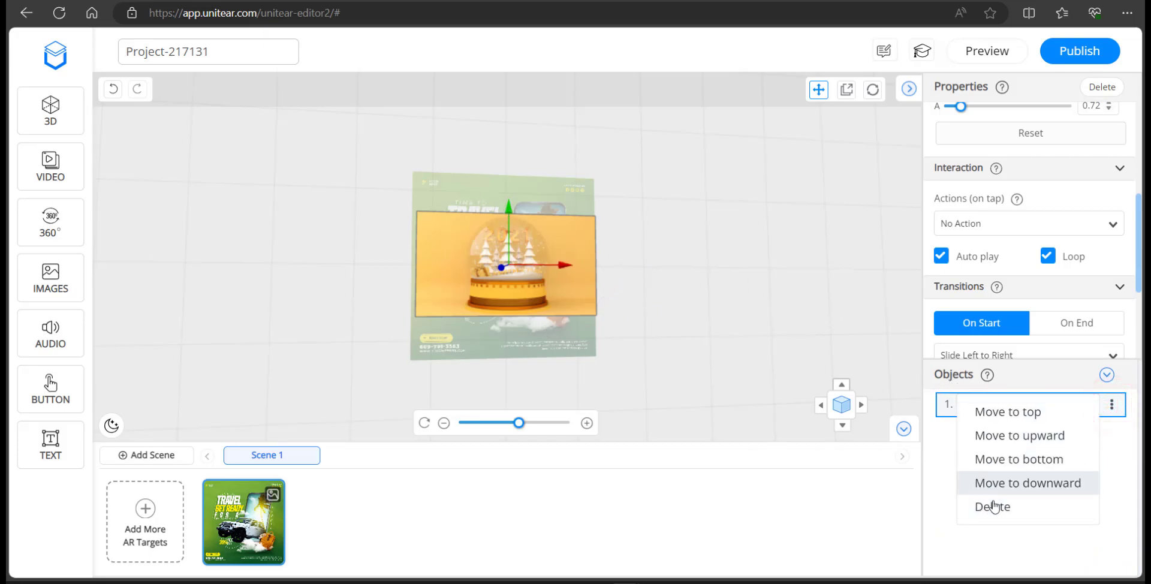
click(992, 543)
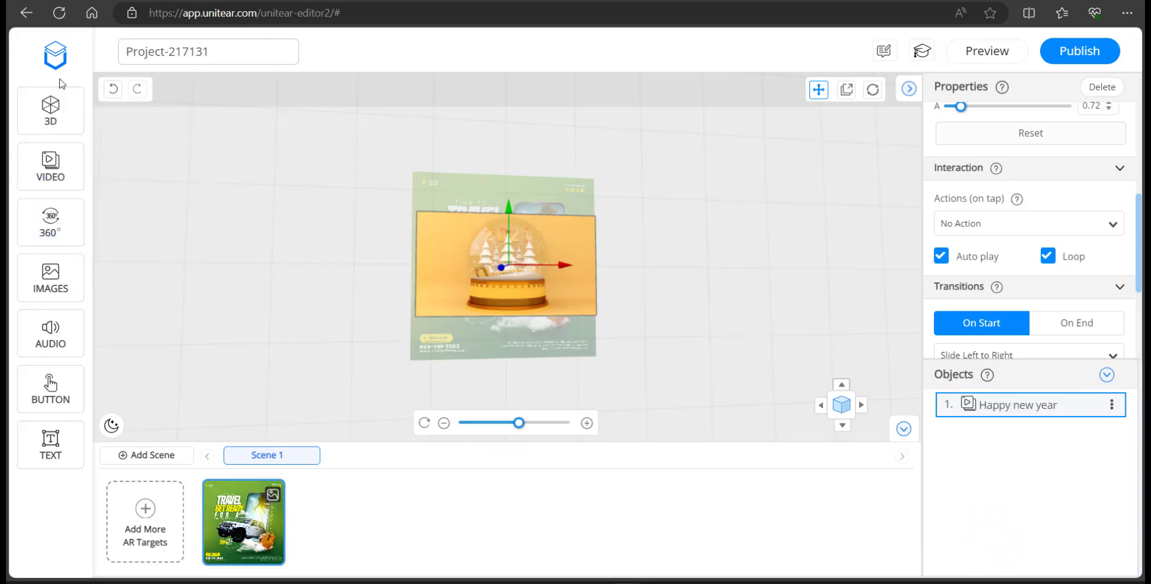
click(37, 227)
scroll(459, 408, down, 2)
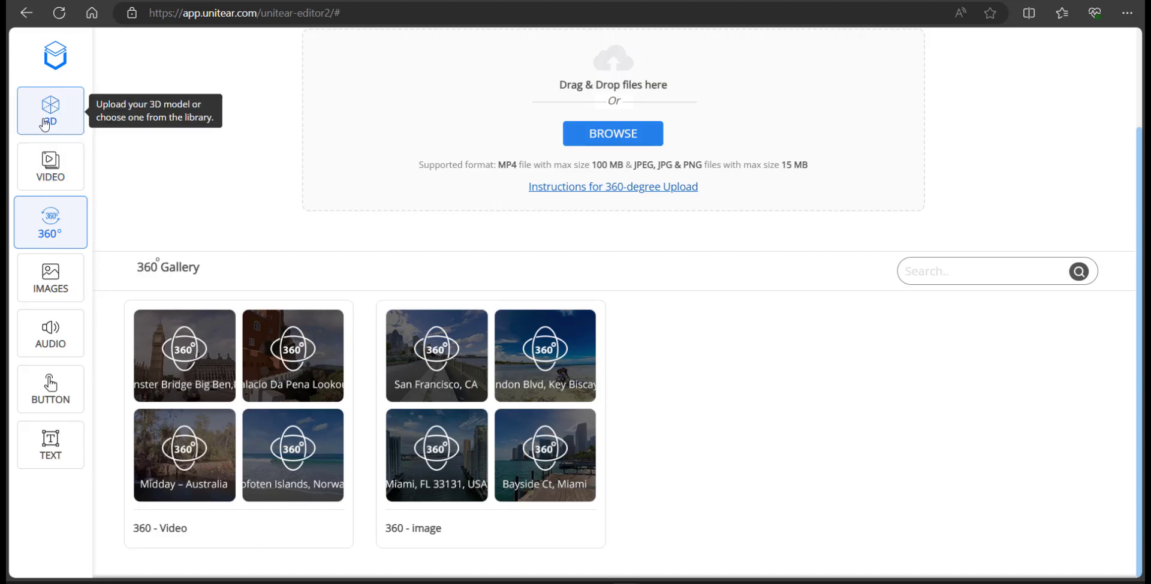
Browse the 3D model and video galleries, then close the media panel back to the scene
click(50, 120)
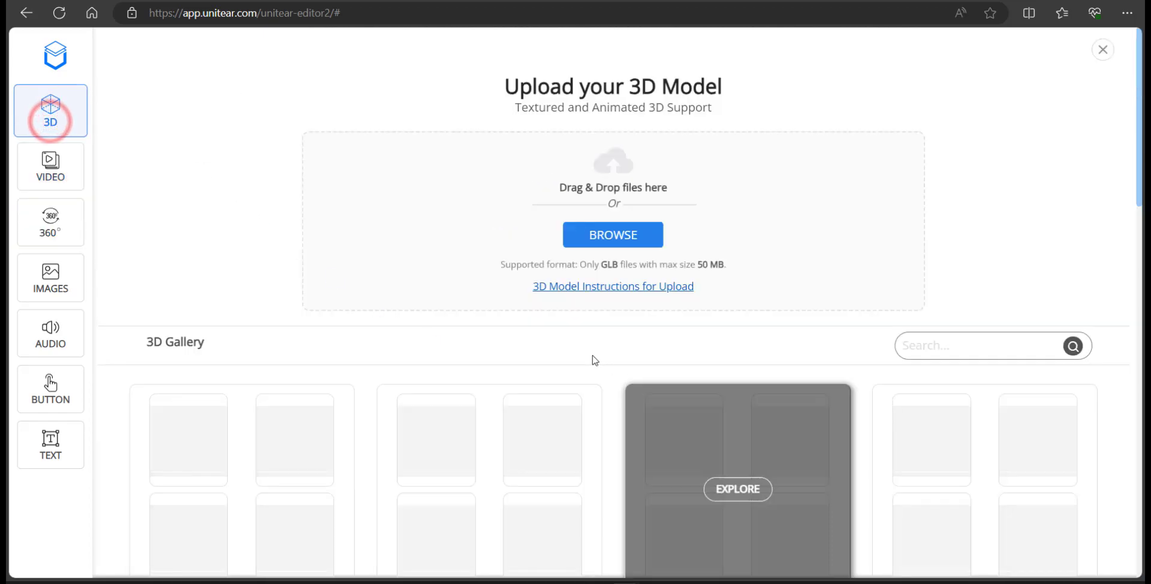
scroll(620, 375, down, 4)
scroll(629, 373, down, 4)
scroll(602, 316, down, 3)
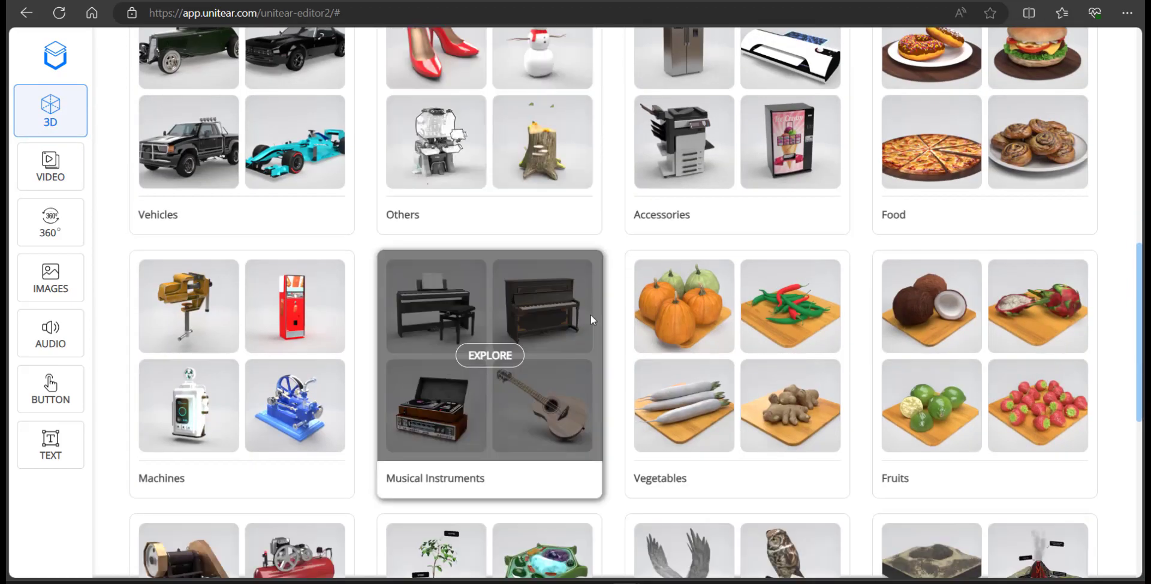
scroll(592, 314, down, 1)
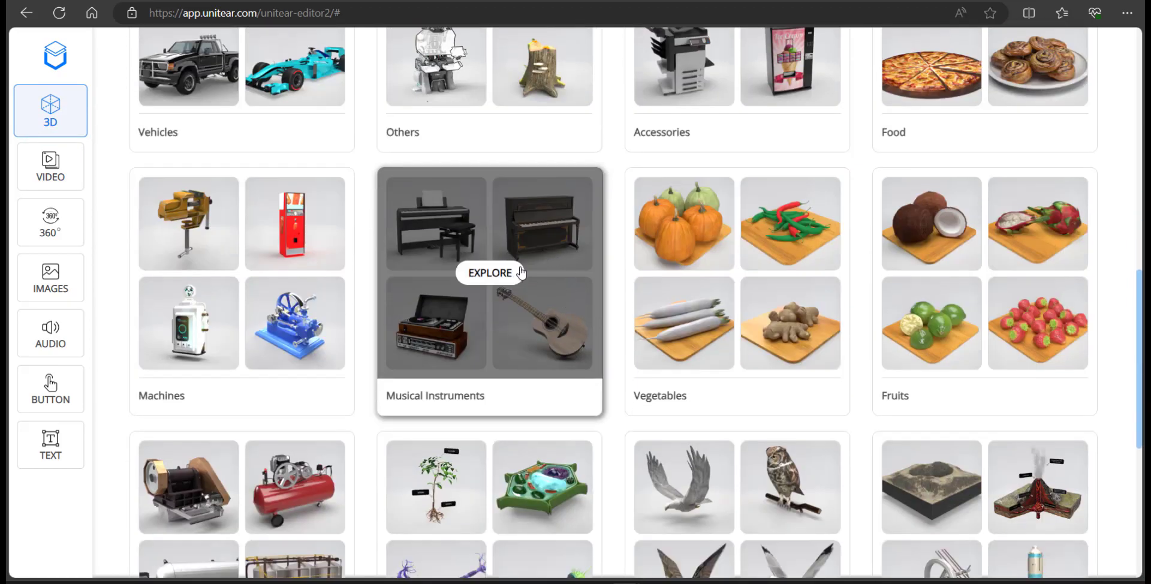
scroll(501, 282, up, 12)
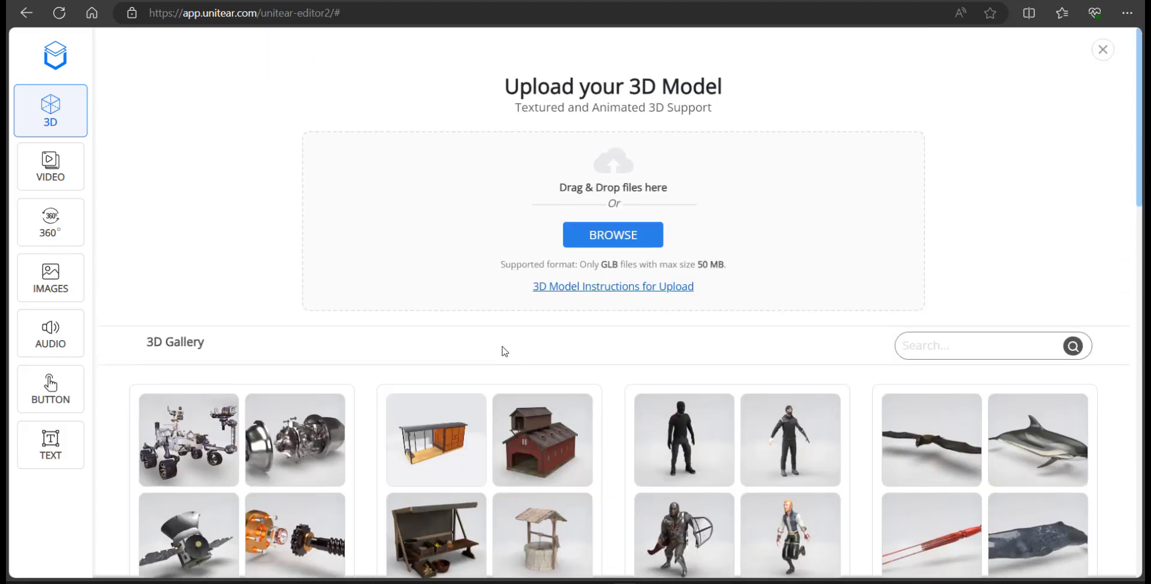
click(66, 173)
scroll(970, 277, up, 2)
click(1103, 49)
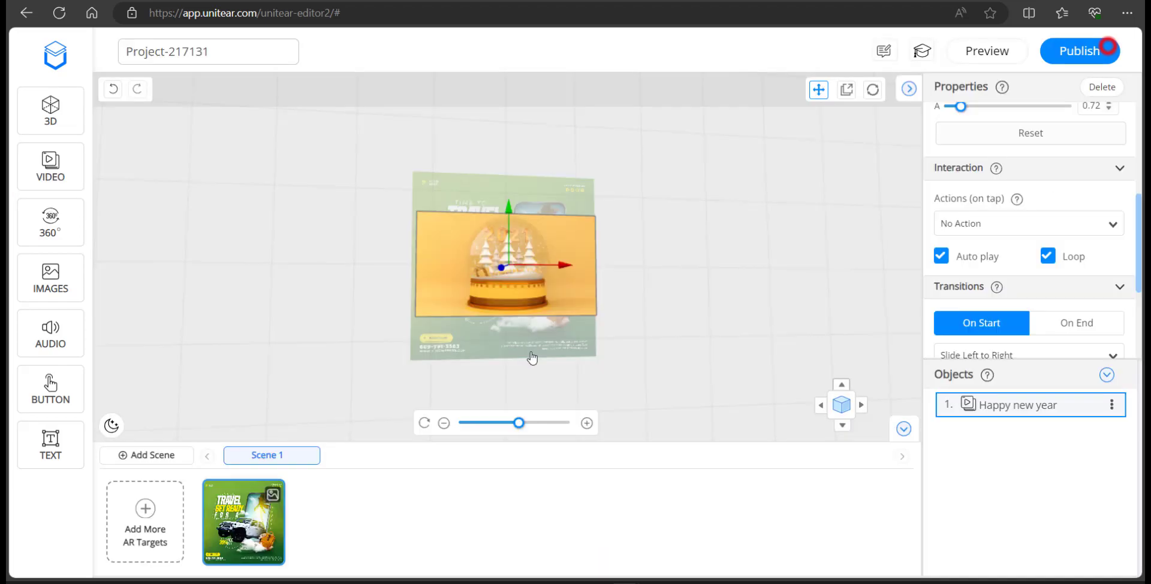
Open the Preview page with the poster target, its WebAR link and QR code
click(747, 305)
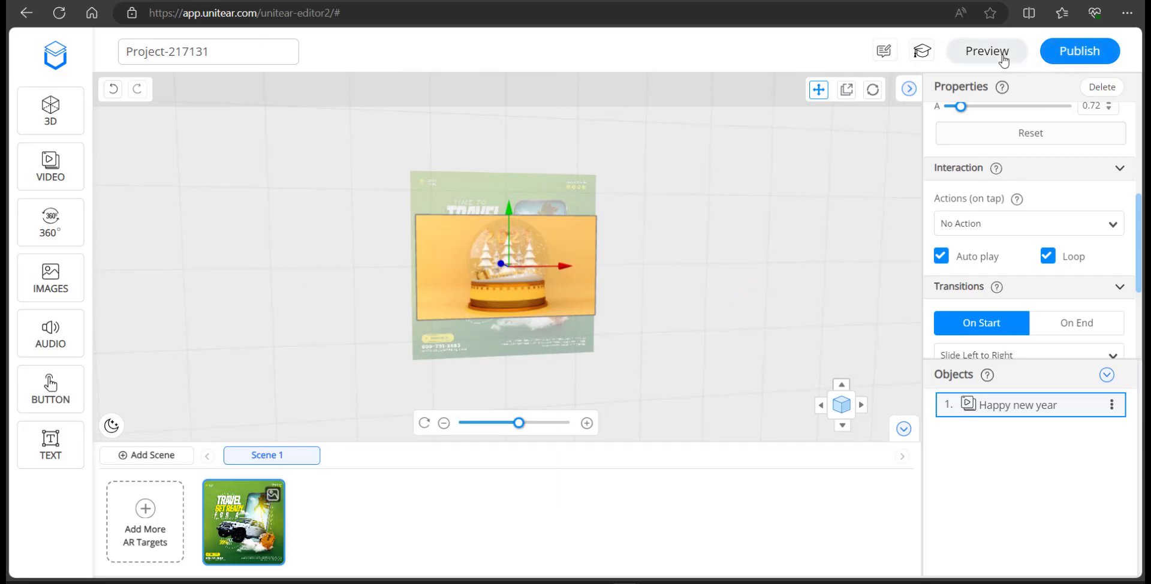
click(1002, 54)
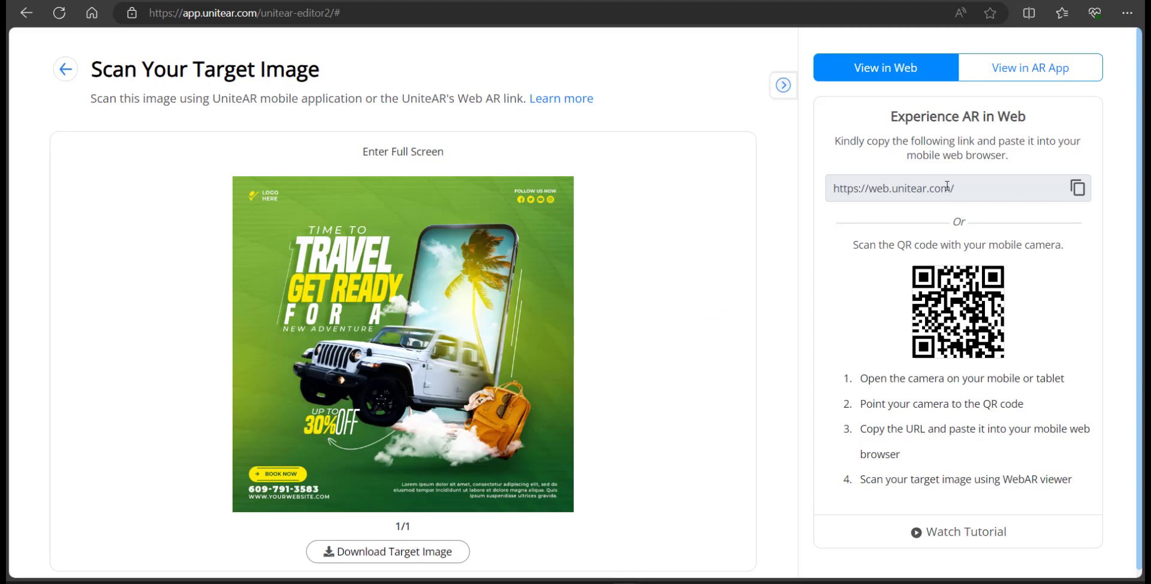
click(991, 186)
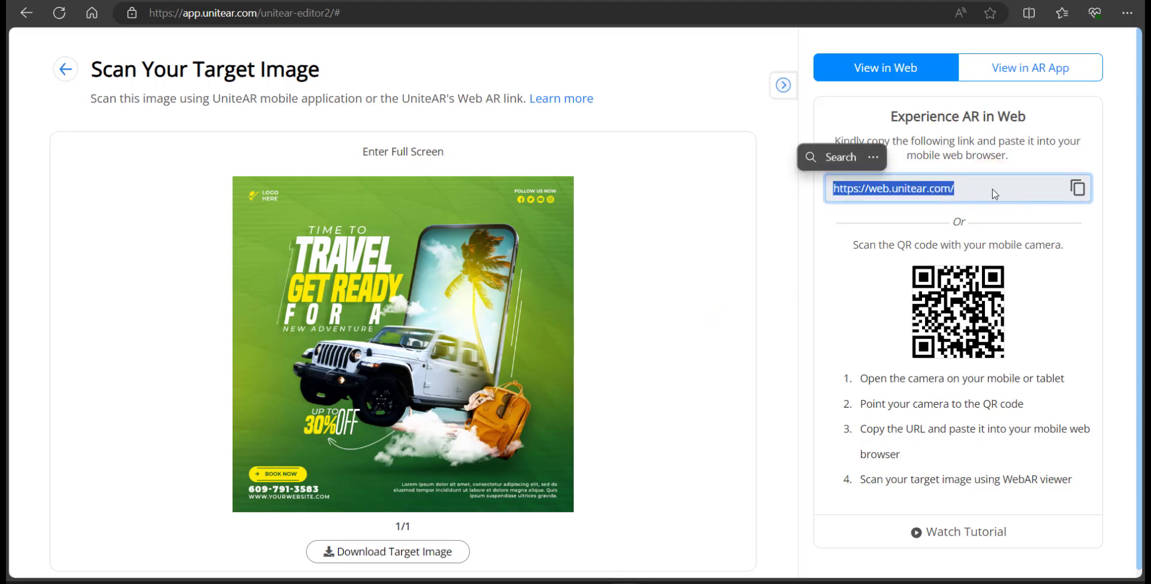
click(748, 262)
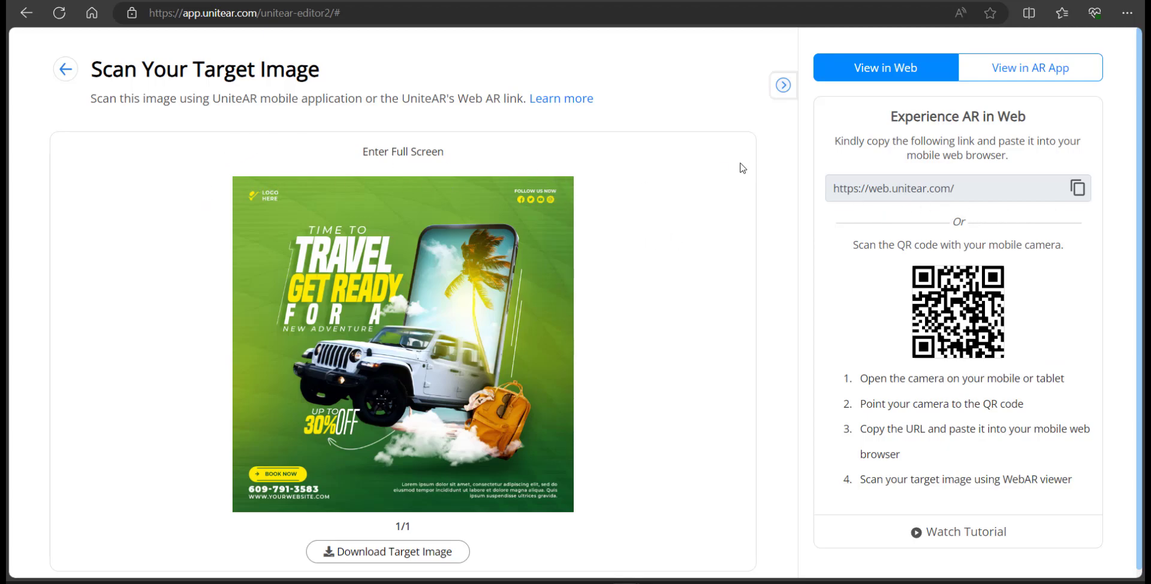
mouse_move(503, 210)
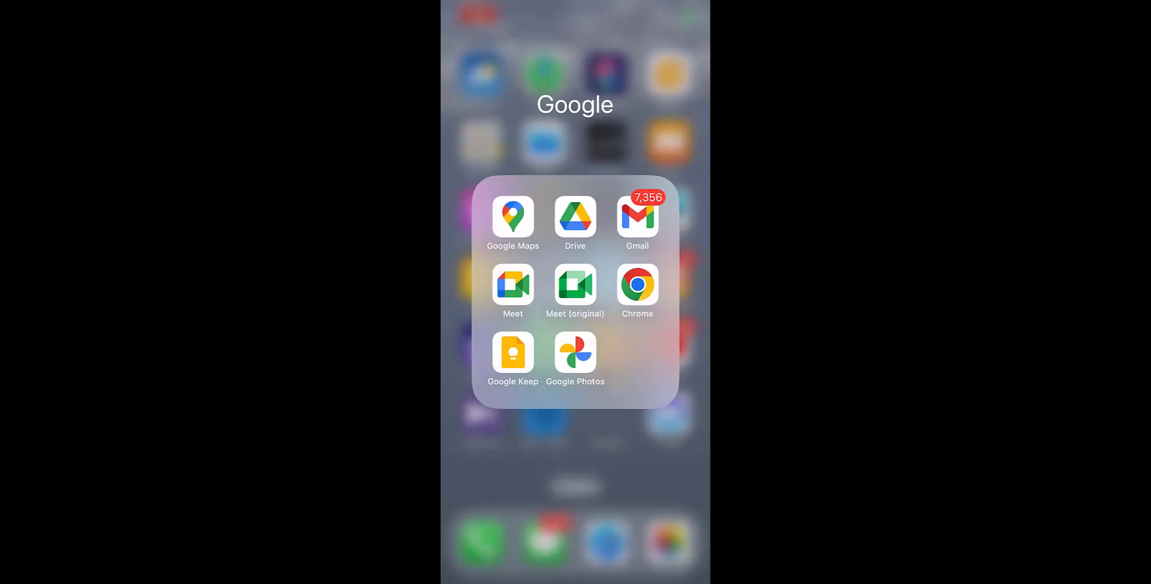
On the phone, open the web.unitear.com Webscanner in Chrome, allow the camera, and scan the poster
click(638, 284)
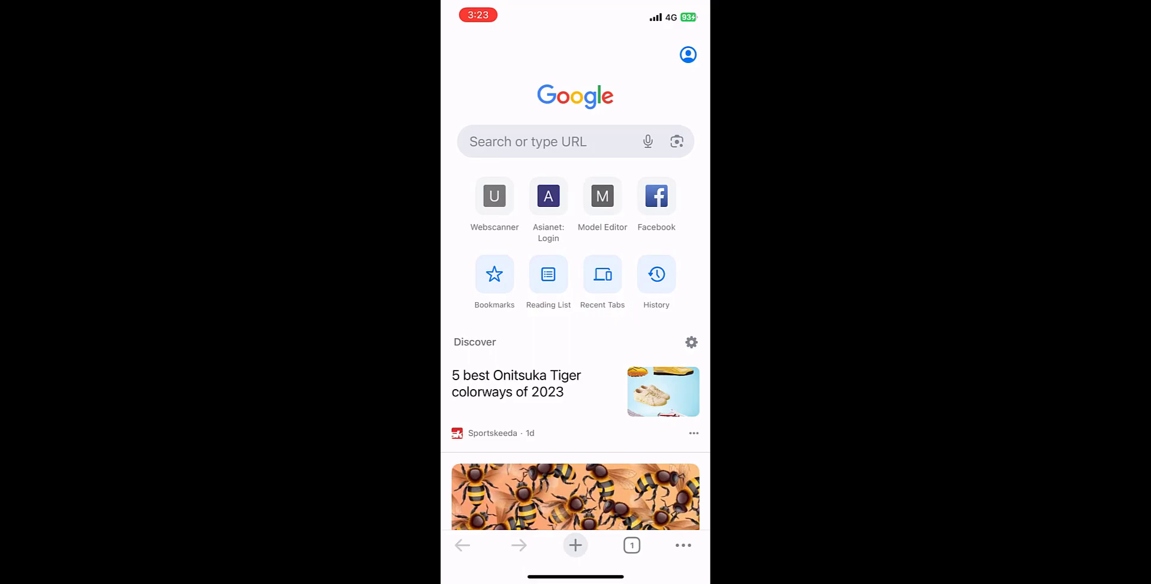
click(528, 141)
text(we)
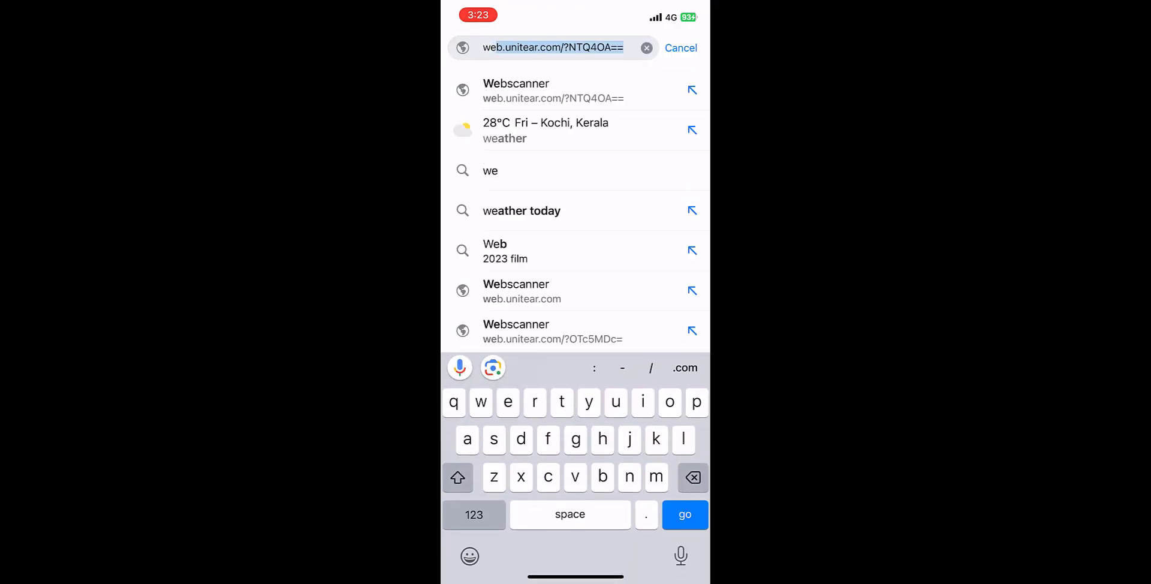
click(522, 290)
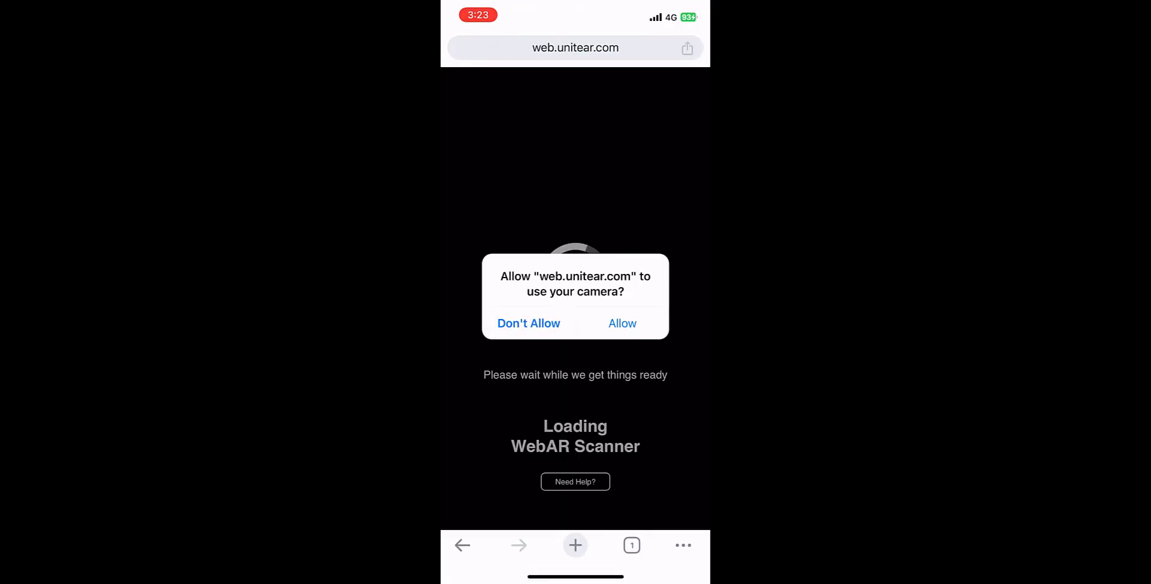
click(623, 323)
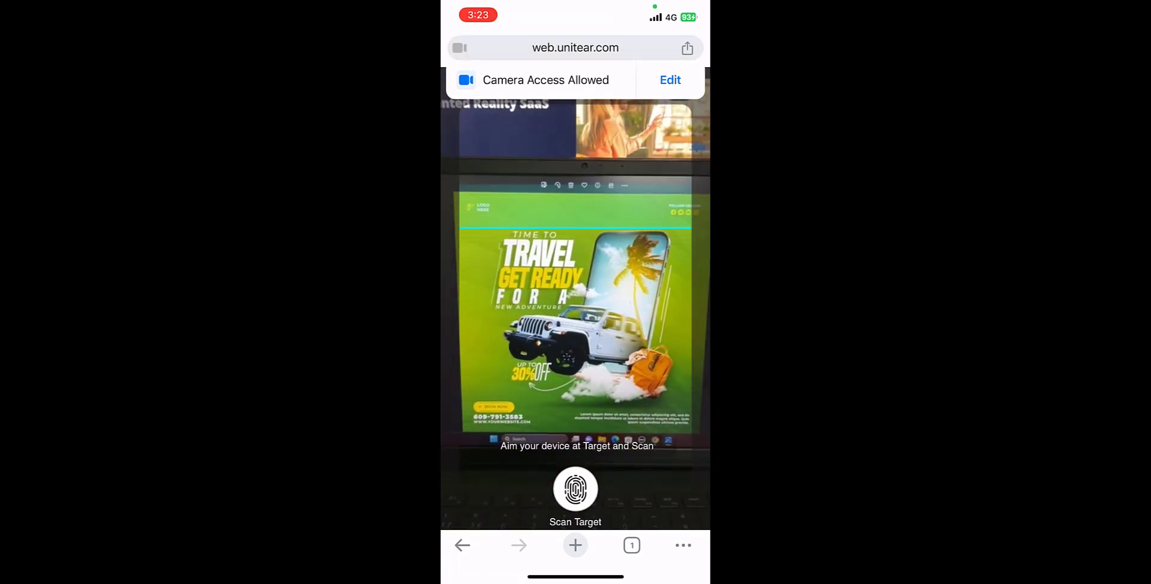
click(575, 489)
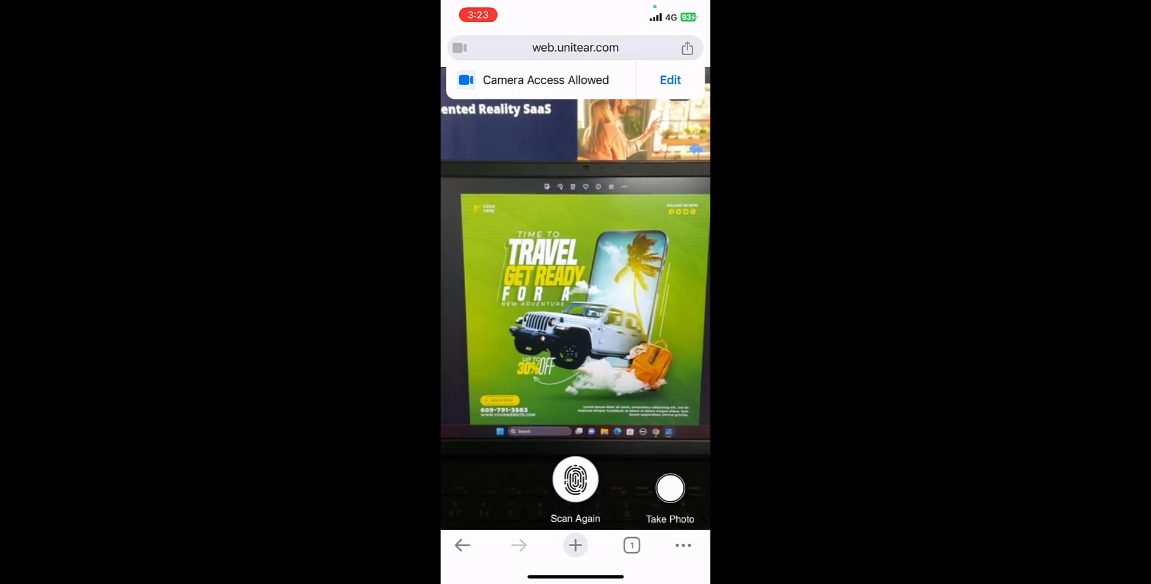